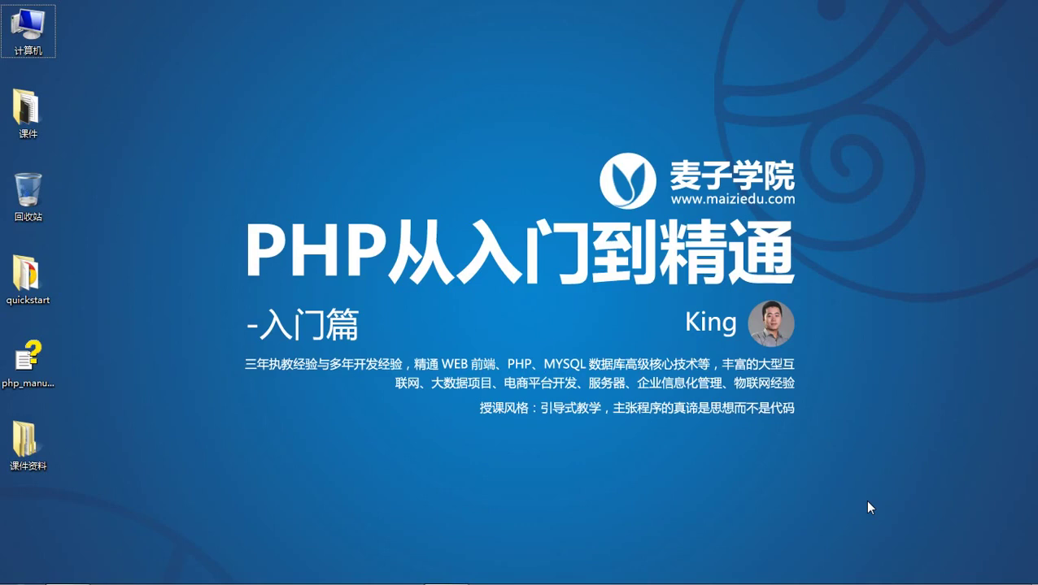
Restore the 最新环境 folder and launch mysql-installer-community-5.6.22.0.msi.
{"action": "left_click", "coordinate": [67, 578]}
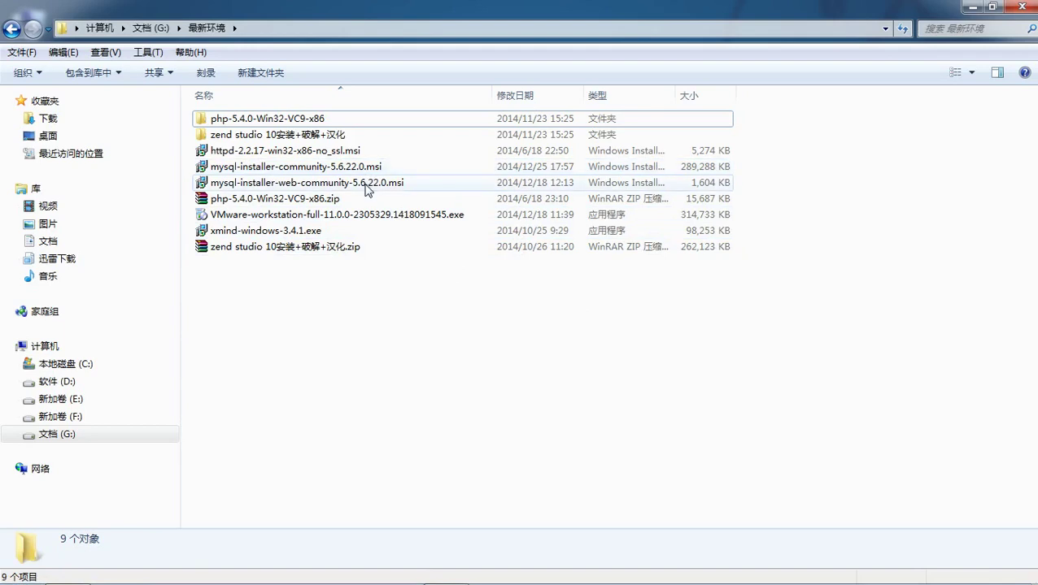
{"action": "left_click", "coordinate": [366, 189]}
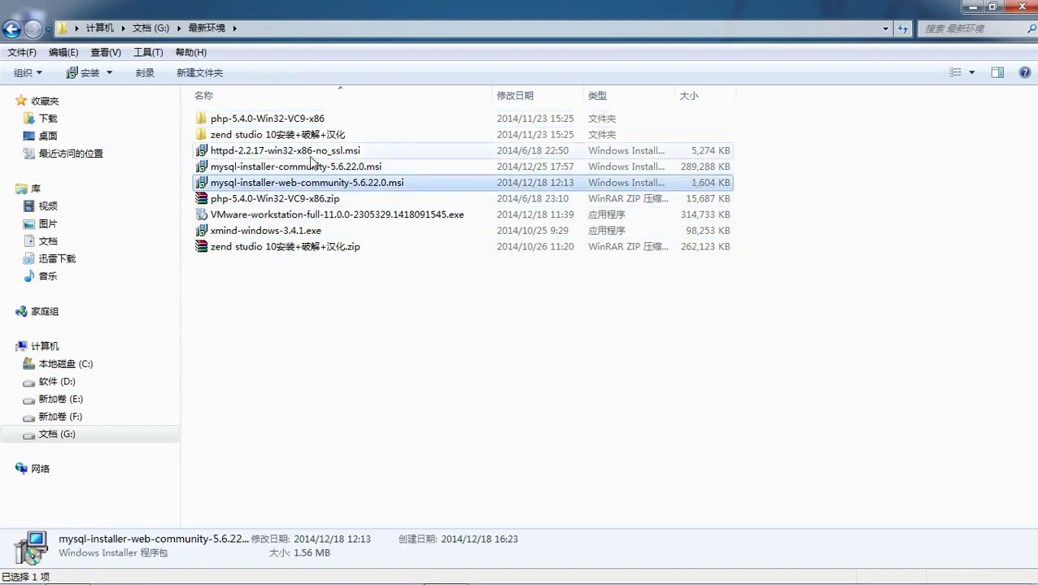
{"action": "left_click", "coordinate": [309, 168]}
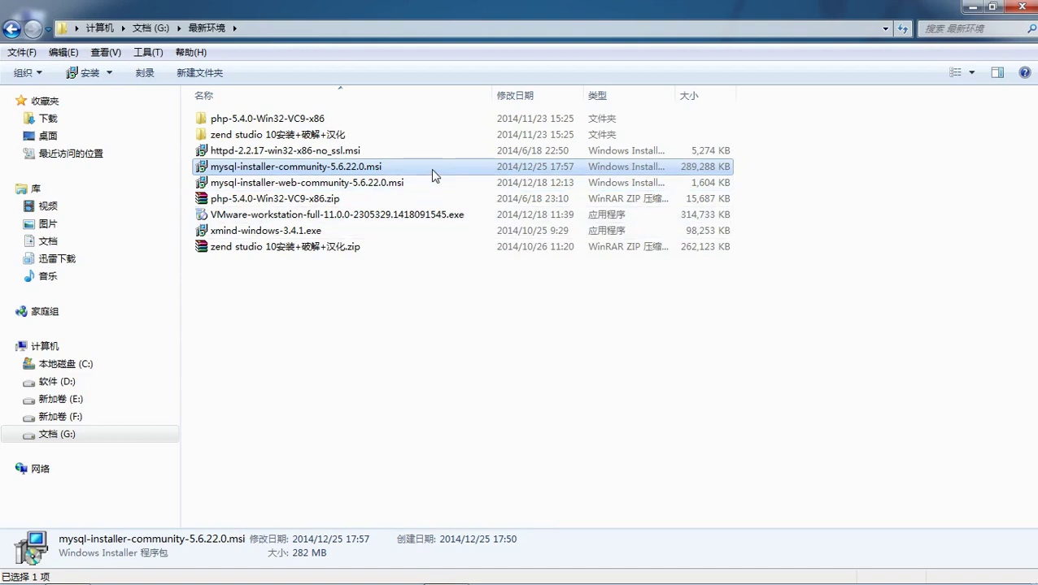
{"action": "mouse_move", "coordinate": [430, 169]}
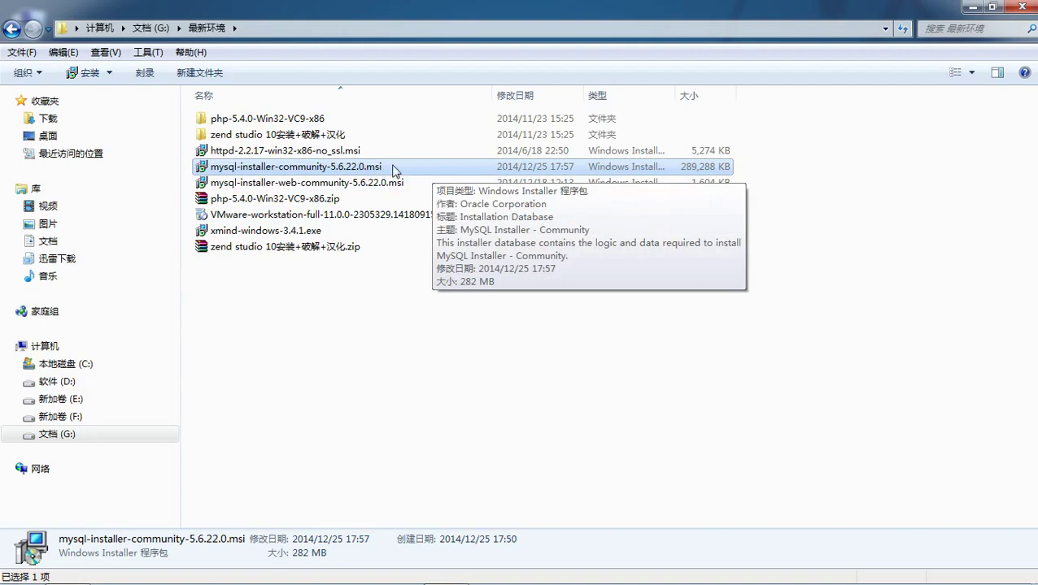
{"action": "double_click", "coordinate": [399, 169]}
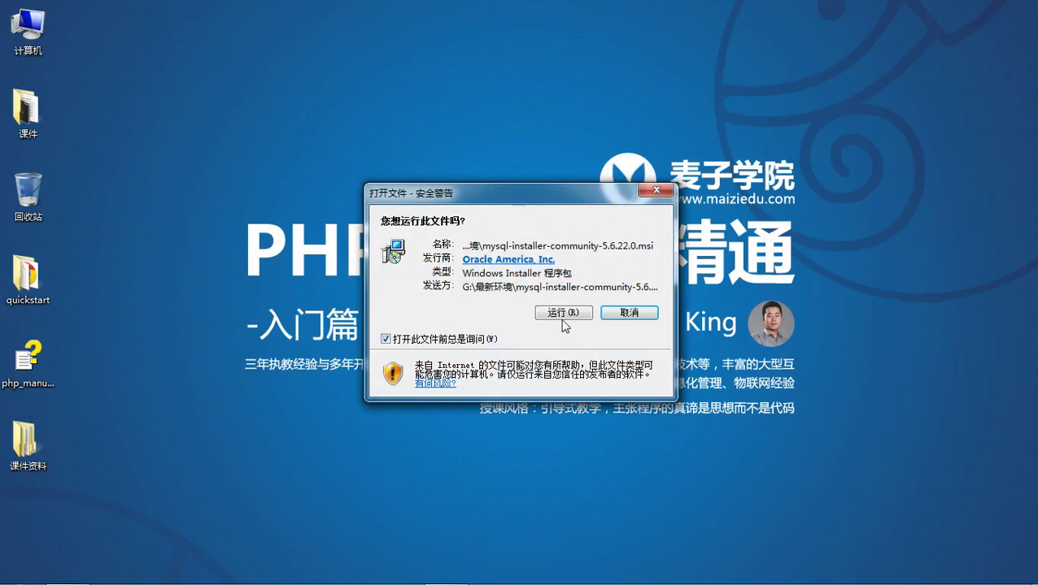
Allow the MySQL installer to run from the security warning.
{"action": "left_click", "coordinate": [558, 312]}
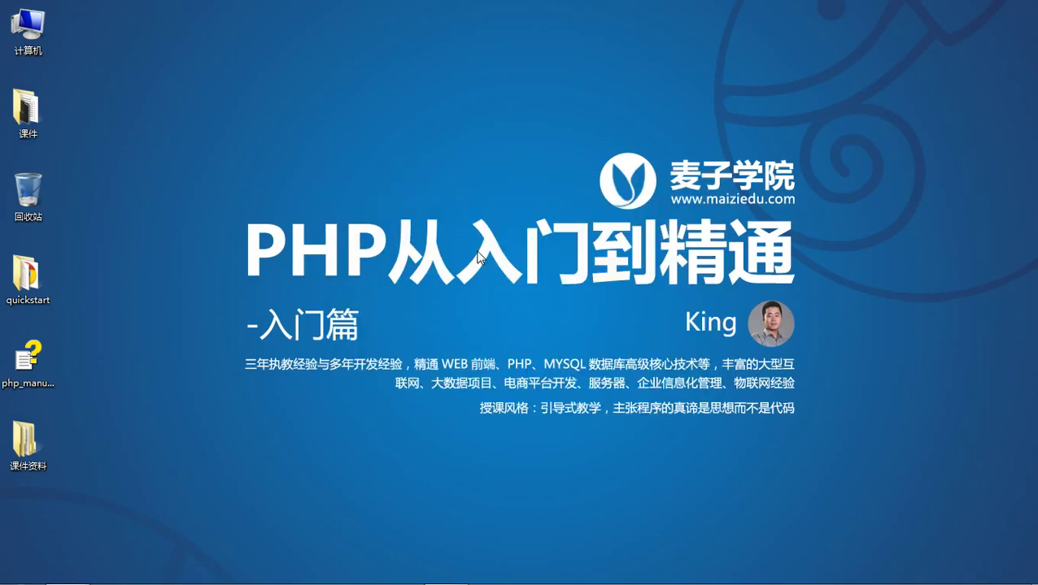
Accept the MySQL license terms and choose the Custom setup type.
{"action": "left_click_drag", "start_coordinate": [538, 81], "coordinate": [537, 60]}
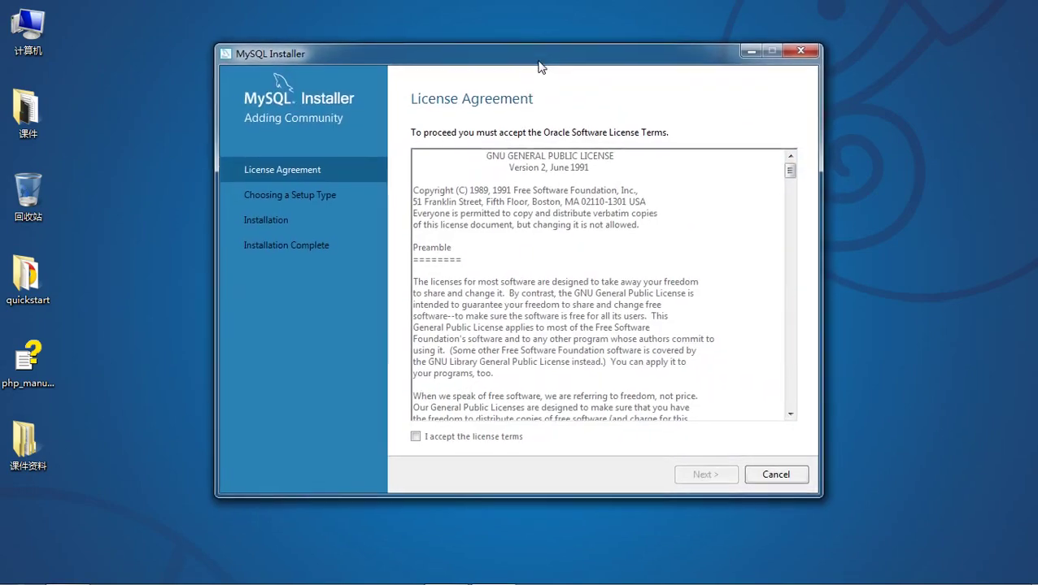
{"action": "left_click", "coordinate": [416, 438]}
{"action": "left_click_drag", "start_coordinate": [588, 282], "coordinate": [639, 340]}
{"action": "left_click", "coordinate": [635, 362]}
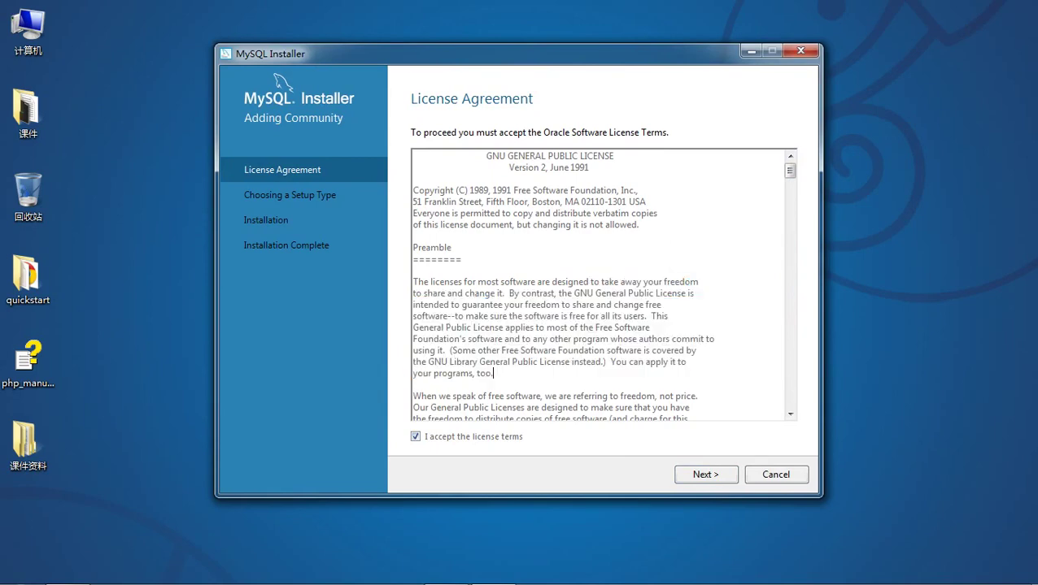
{"action": "left_click", "coordinate": [705, 475]}
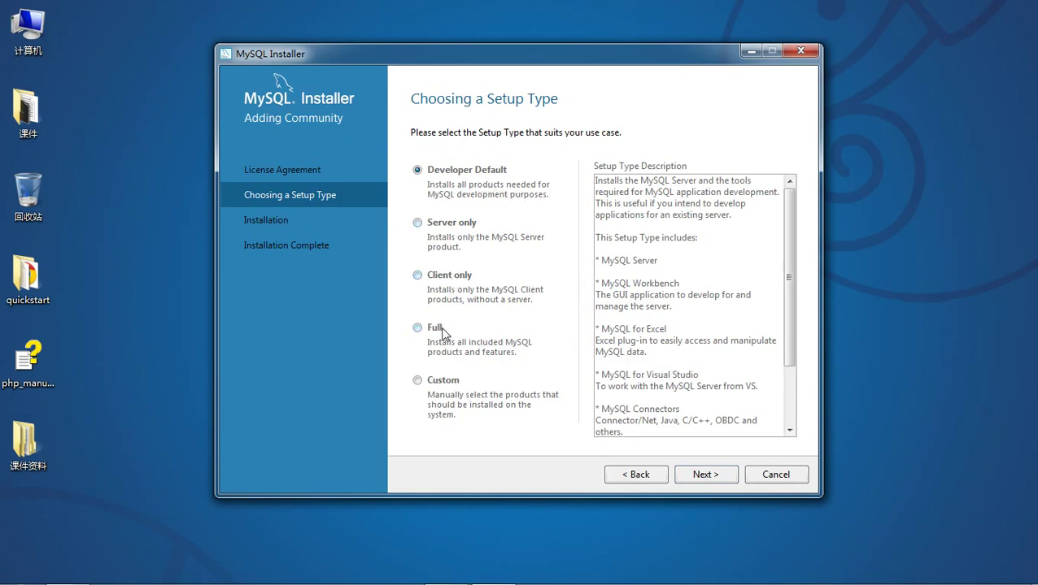
{"action": "left_click", "coordinate": [438, 388]}
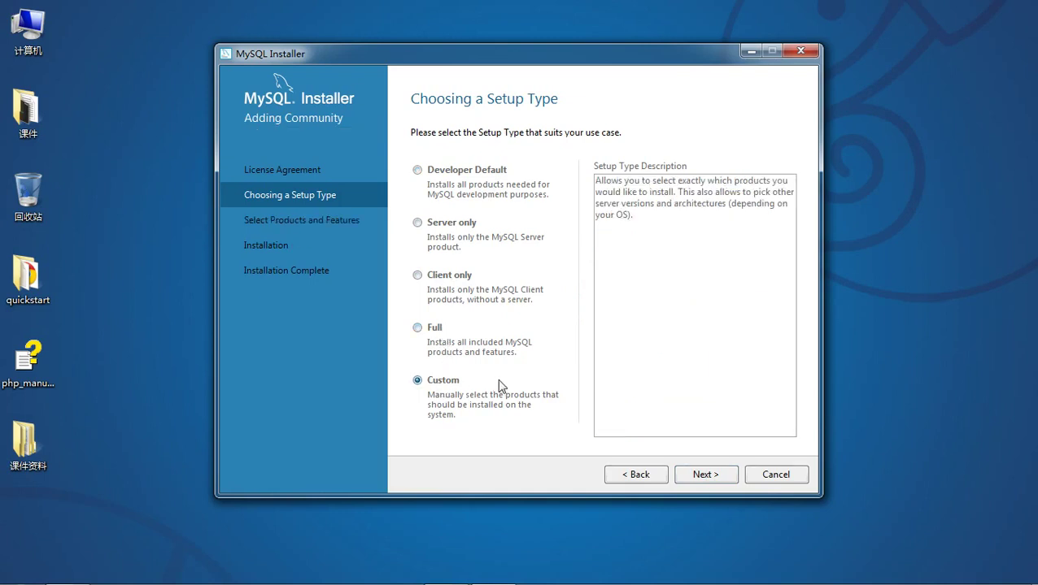
{"action": "left_click", "coordinate": [705, 475]}
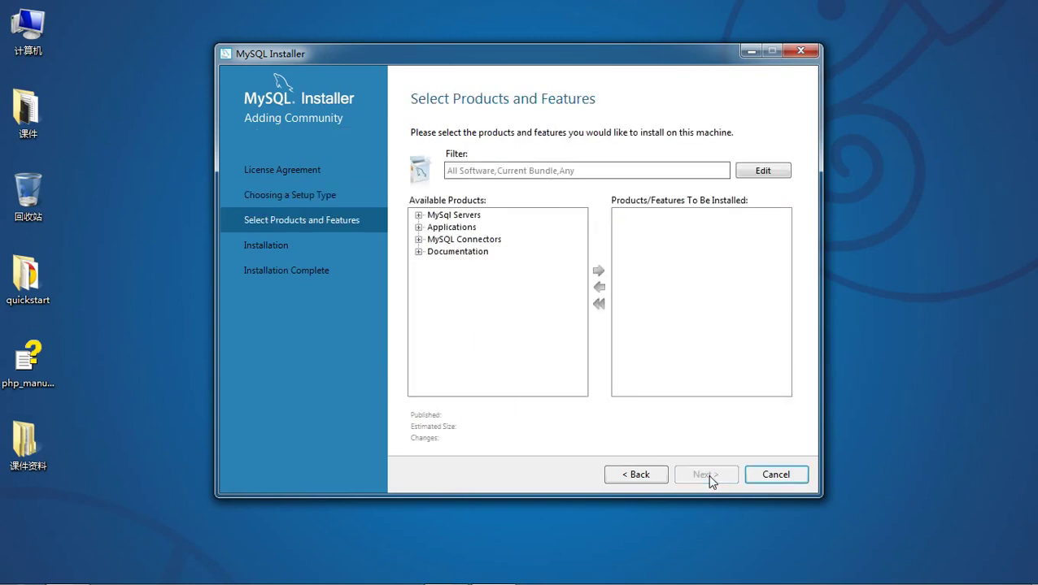
Queue only MySQL Server 5.6.22 - X64 for installation and continue to the Installation page.
{"action": "left_click", "coordinate": [418, 215]}
{"action": "left_click", "coordinate": [432, 227]}
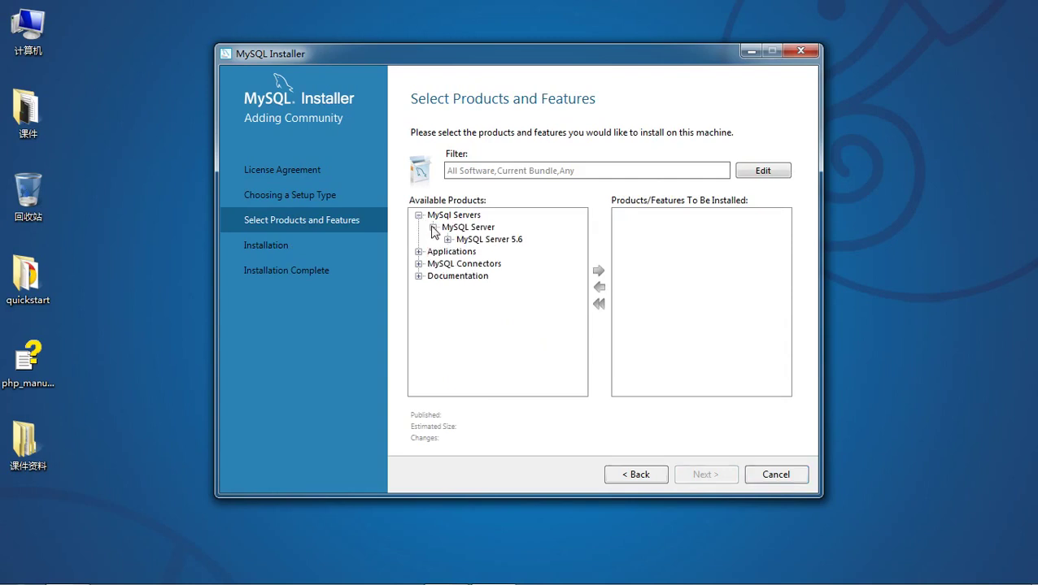
{"action": "left_click", "coordinate": [447, 240]}
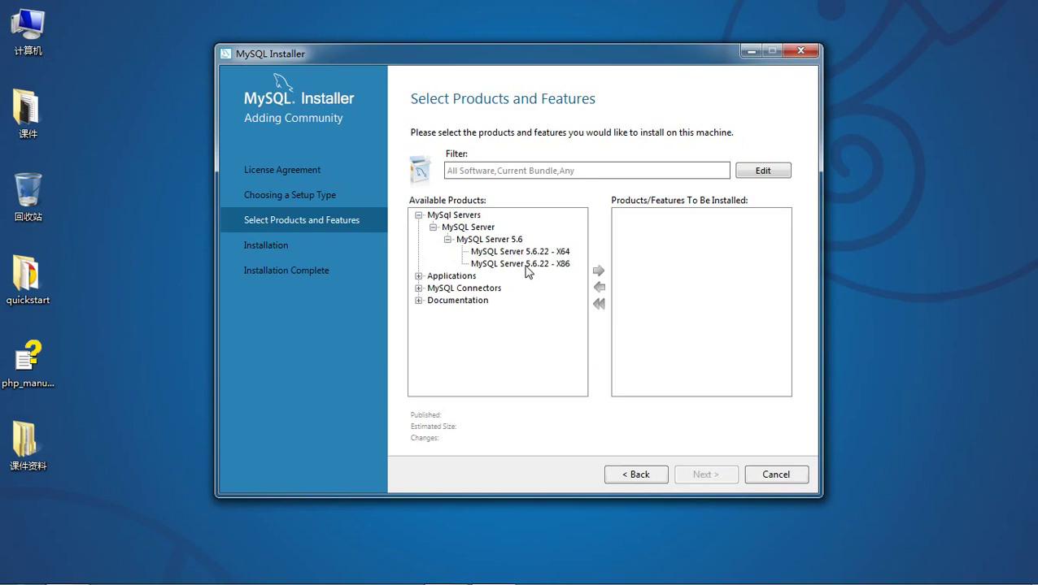
{"action": "left_click", "coordinate": [526, 252]}
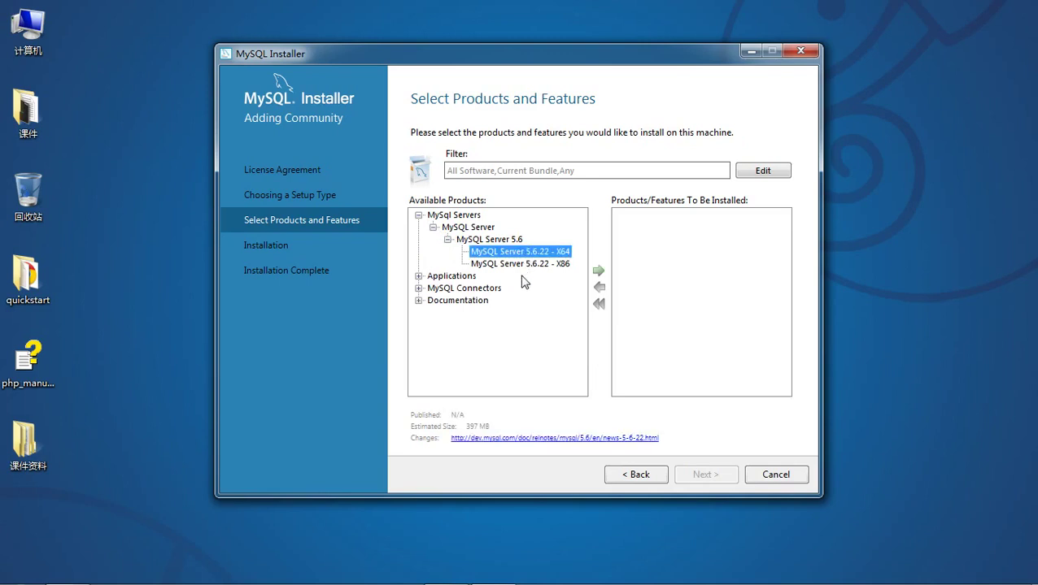
{"action": "left_click", "coordinate": [599, 273]}
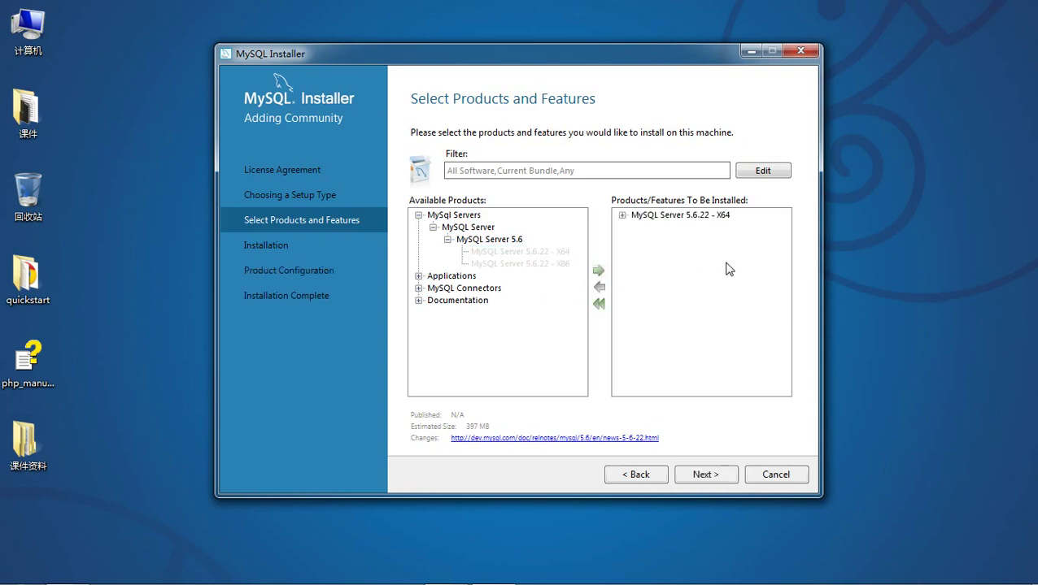
{"action": "left_click", "coordinate": [419, 276]}
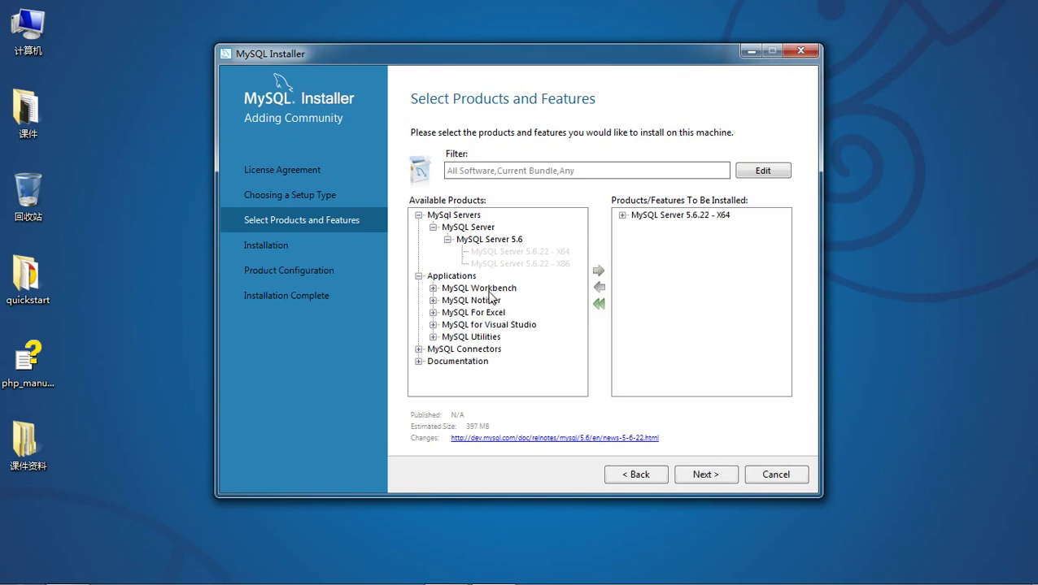
{"action": "left_click", "coordinate": [419, 350]}
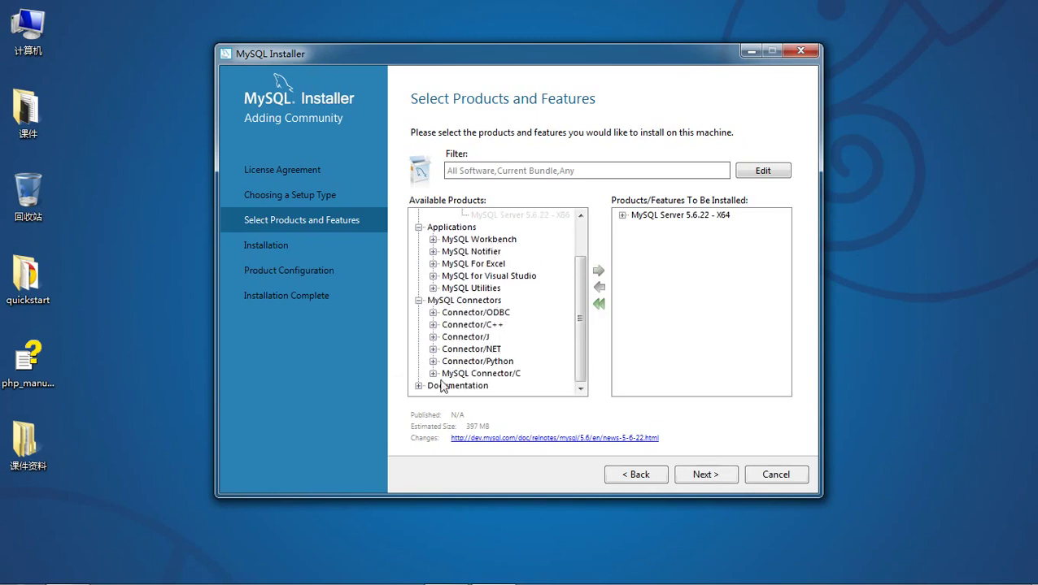
{"action": "left_click", "coordinate": [418, 385]}
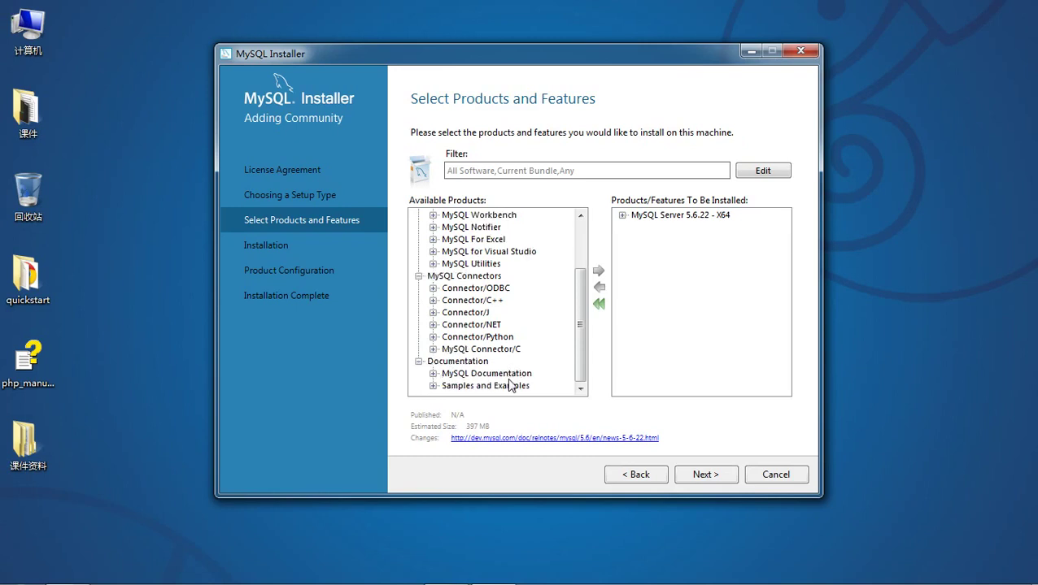
{"action": "scroll", "coordinate": [538, 375], "scroll_direction": "up", "scroll_amount": 2}
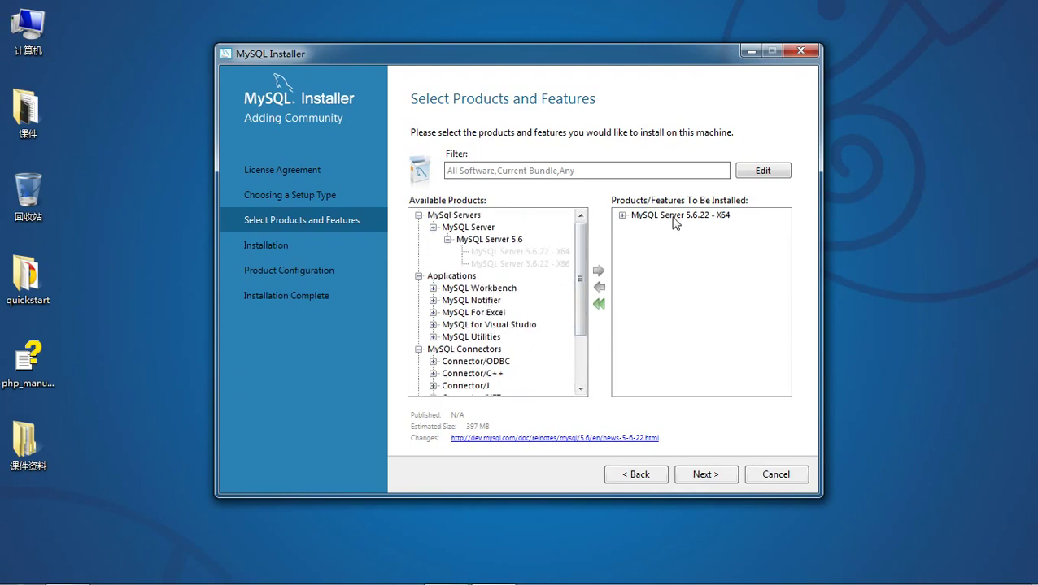
{"action": "left_click", "coordinate": [719, 476]}
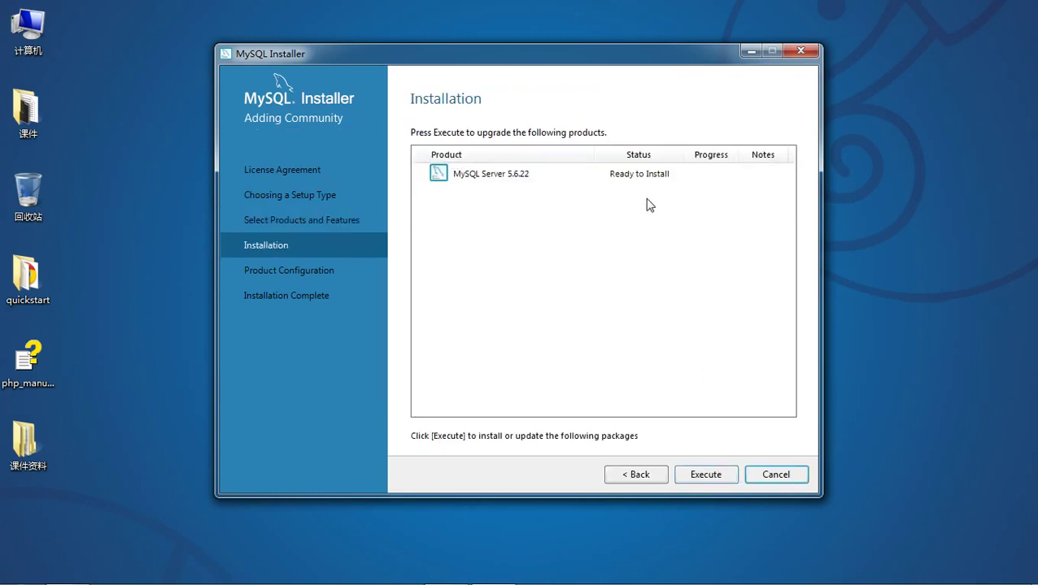
Install MySQL Server 5.6.22 and proceed to its Type and Networking configuration.
{"action": "left_click", "coordinate": [702, 477]}
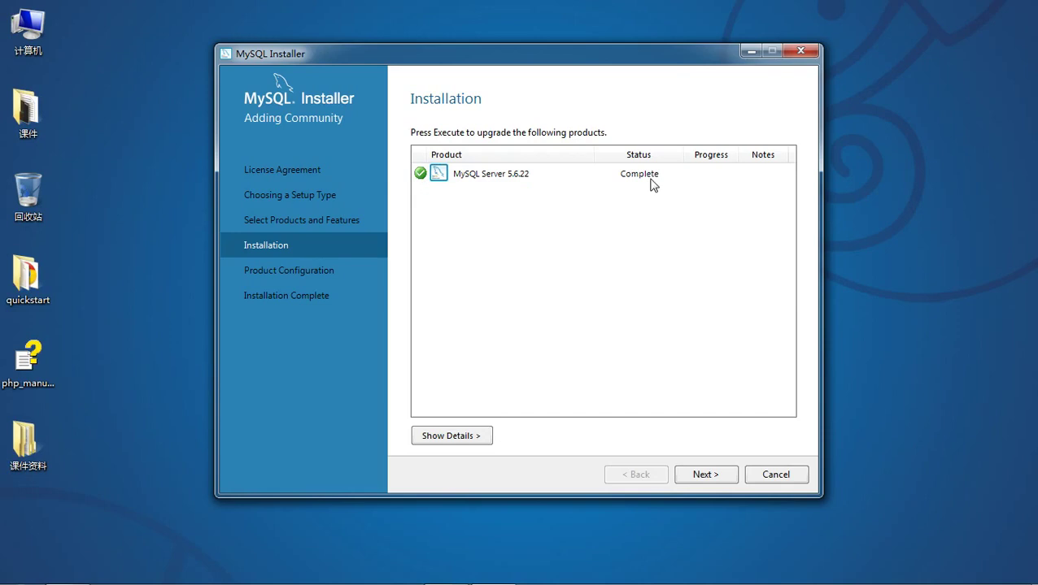
{"action": "left_click", "coordinate": [712, 474]}
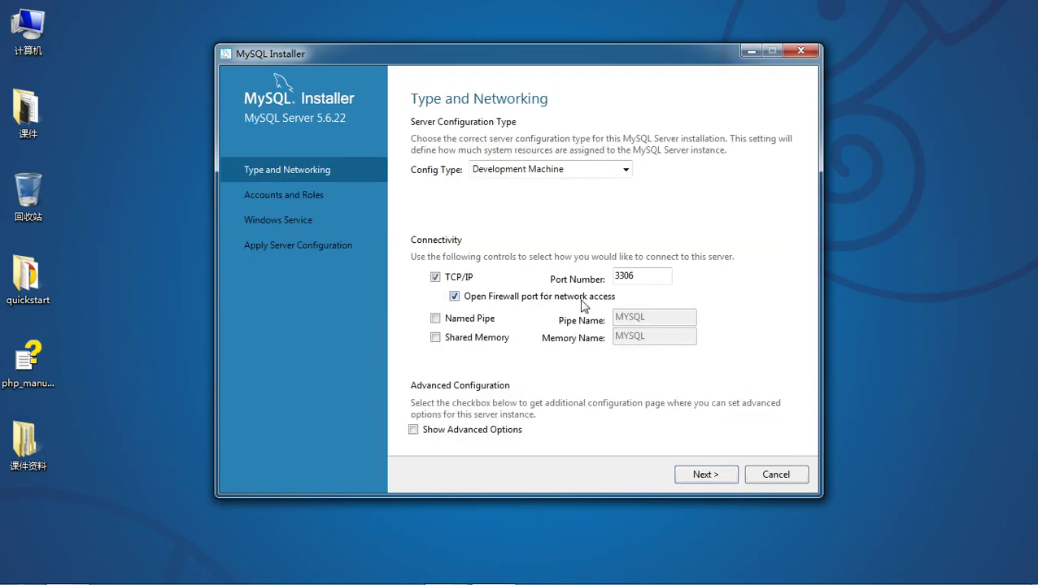
Keep Development Machine with TCP/IP port 3306 and continue to Accounts and Roles.
{"action": "double_click", "coordinate": [625, 276]}
{"action": "left_click", "coordinate": [638, 277]}
{"action": "left_click", "coordinate": [695, 476]}
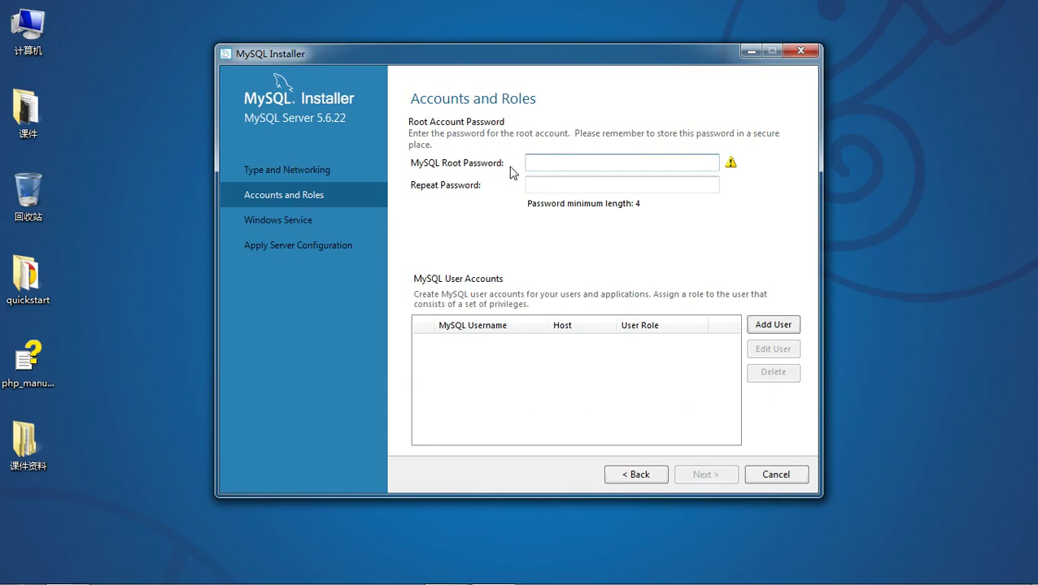
Enter and confirm the root account password.
{"action": "type", "text": "root"}
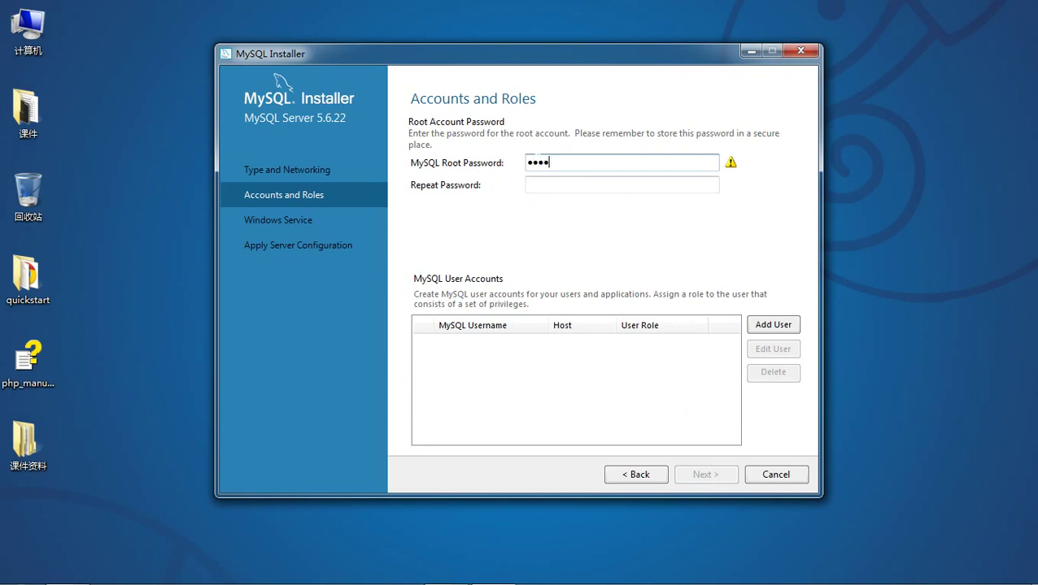
{"action": "key", "text": "Tab"}
{"action": "type", "text": "root"}
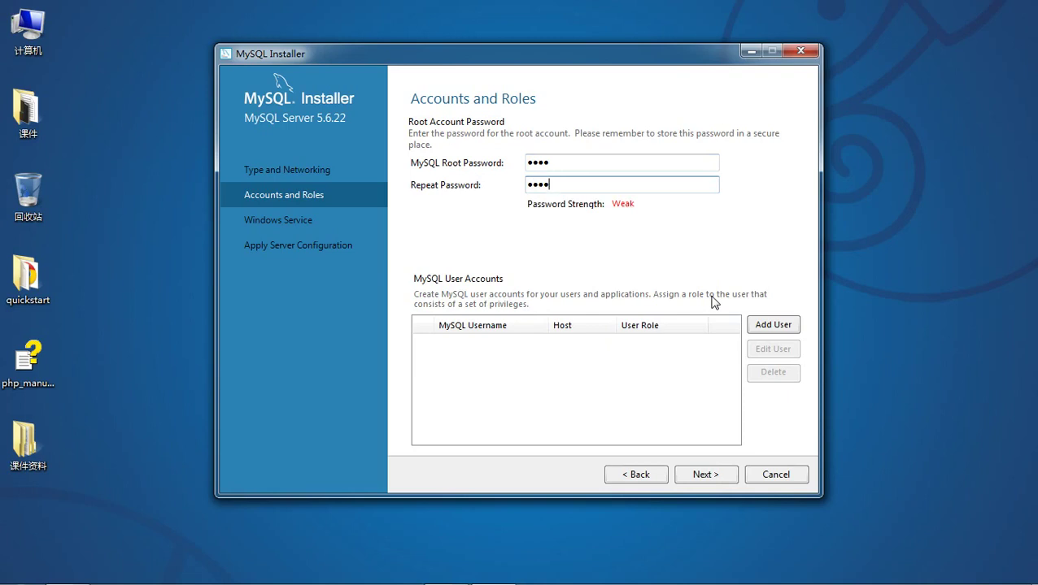
Add a DB Admin user account with a confirmed password, then continue to Windows Service.
{"action": "left_click", "coordinate": [774, 327]}
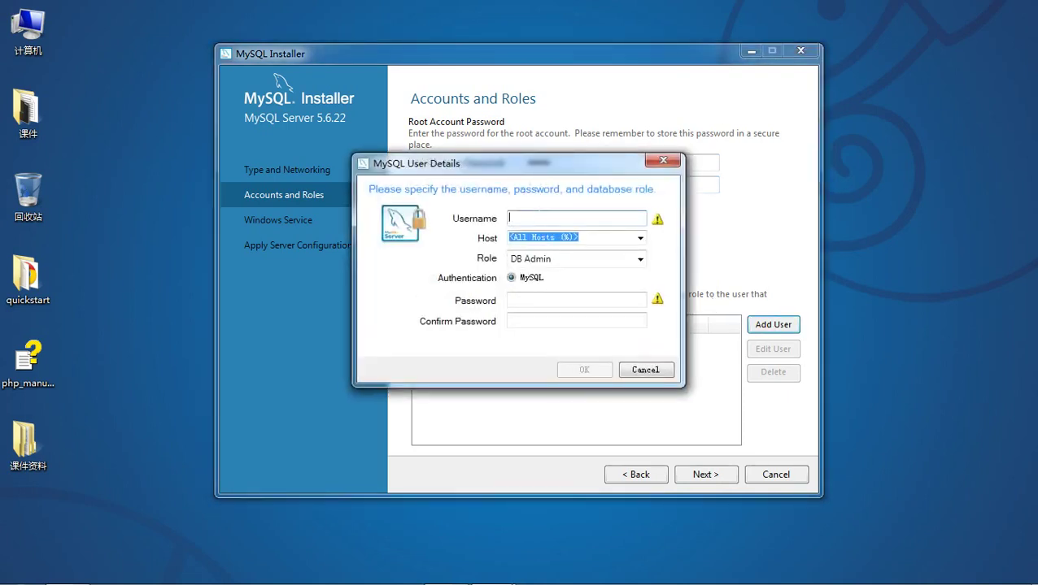
{"action": "type", "text": "king"}
{"action": "key", "text": "Tab"}
{"action": "key", "text": "Tab"}
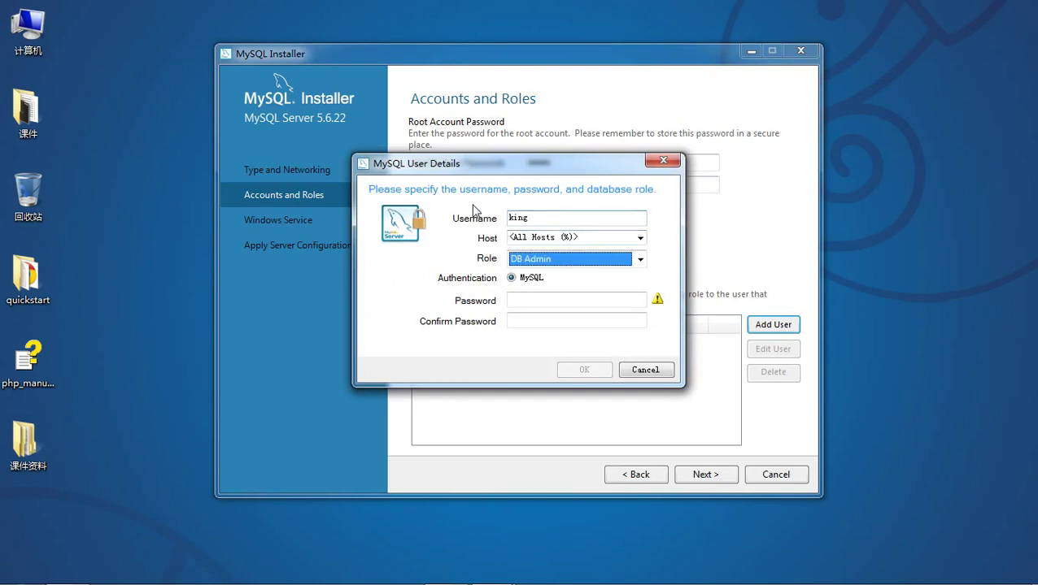
{"action": "key", "text": "Tab"}
{"action": "type", "text": "1234"}
{"action": "key", "text": "Tab"}
{"action": "type", "text": "1"}
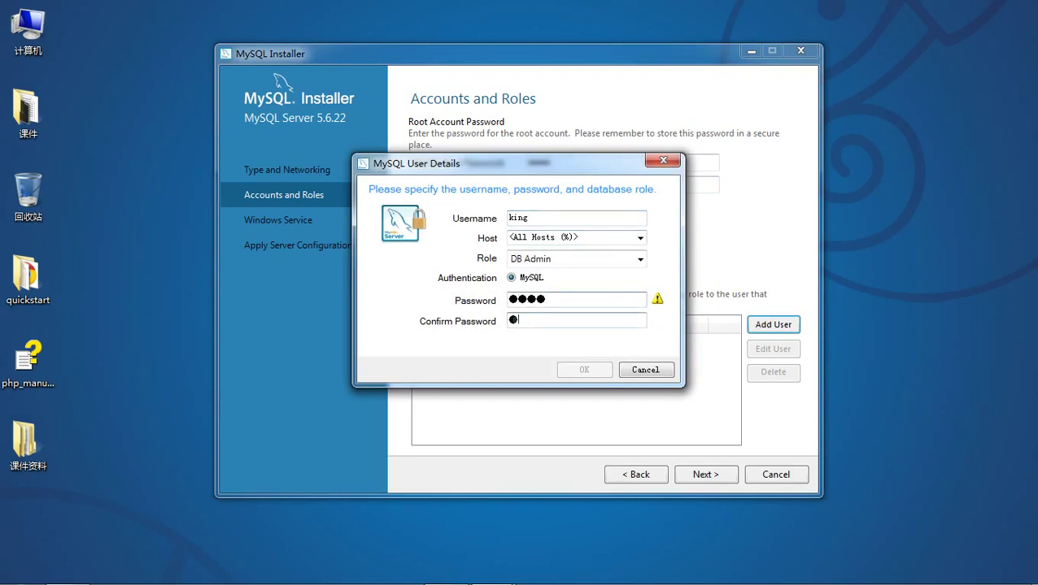
{"action": "type", "text": "234"}
{"action": "left_click", "coordinate": [582, 370]}
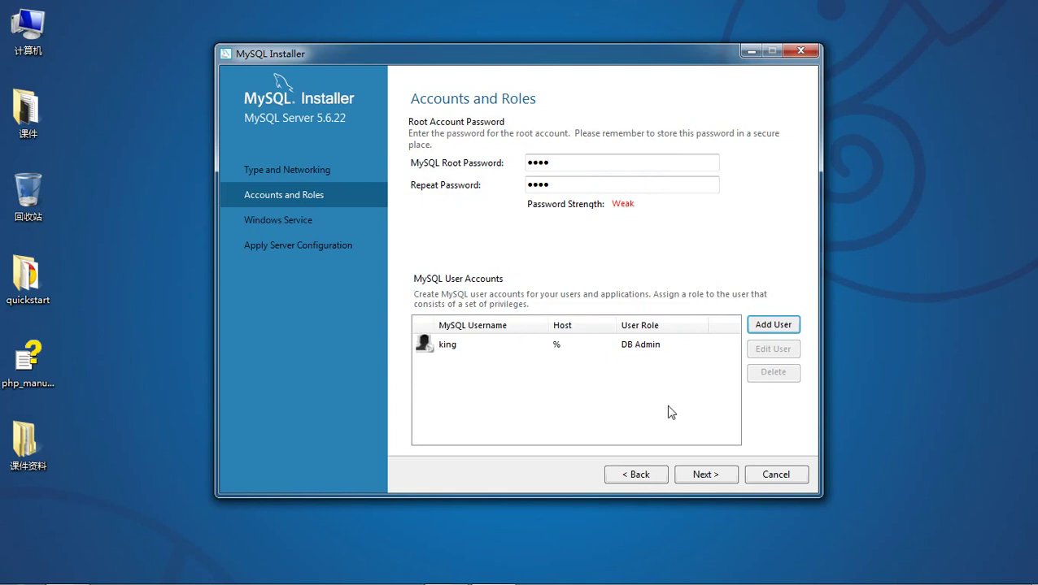
{"action": "left_click", "coordinate": [706, 476]}
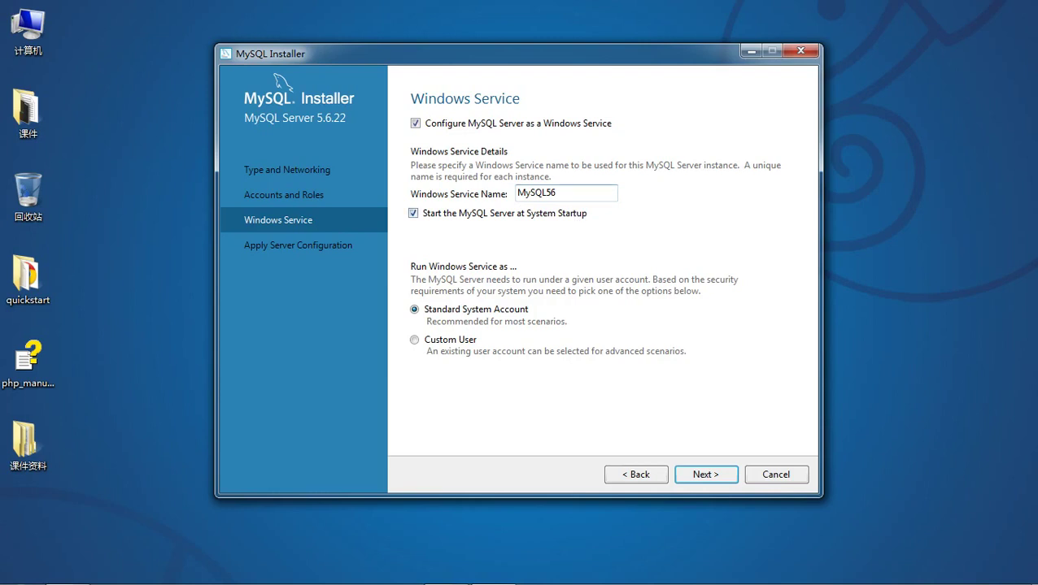
Keep the MySQL56 Windows service, apply the server configuration and finish the installer.
{"action": "left_click_drag", "start_coordinate": [556, 192], "coordinate": [518, 192]}
{"action": "left_click", "coordinate": [526, 192]}
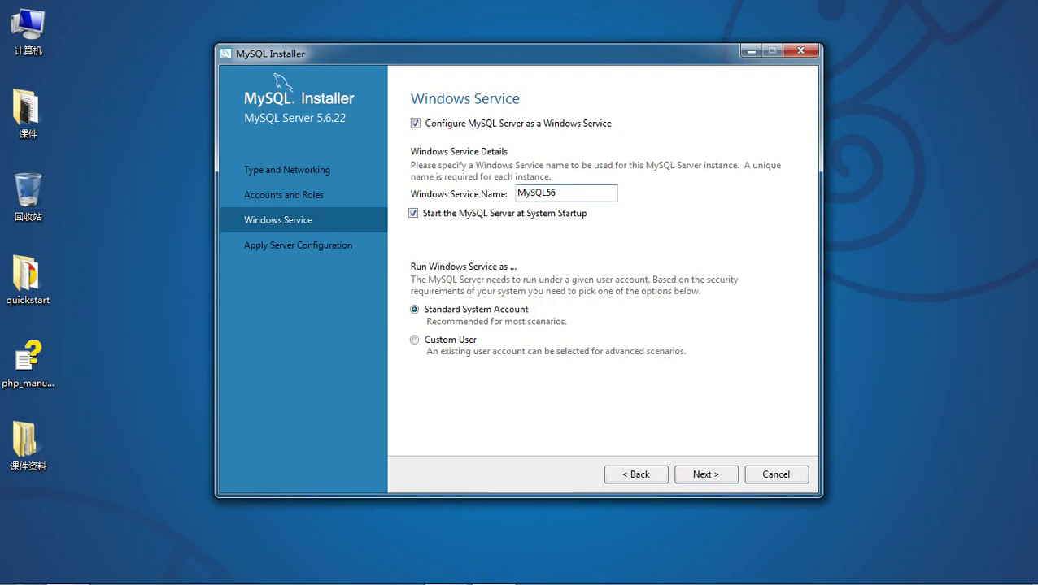
{"action": "left_click", "coordinate": [696, 477]}
{"action": "left_click", "coordinate": [697, 476]}
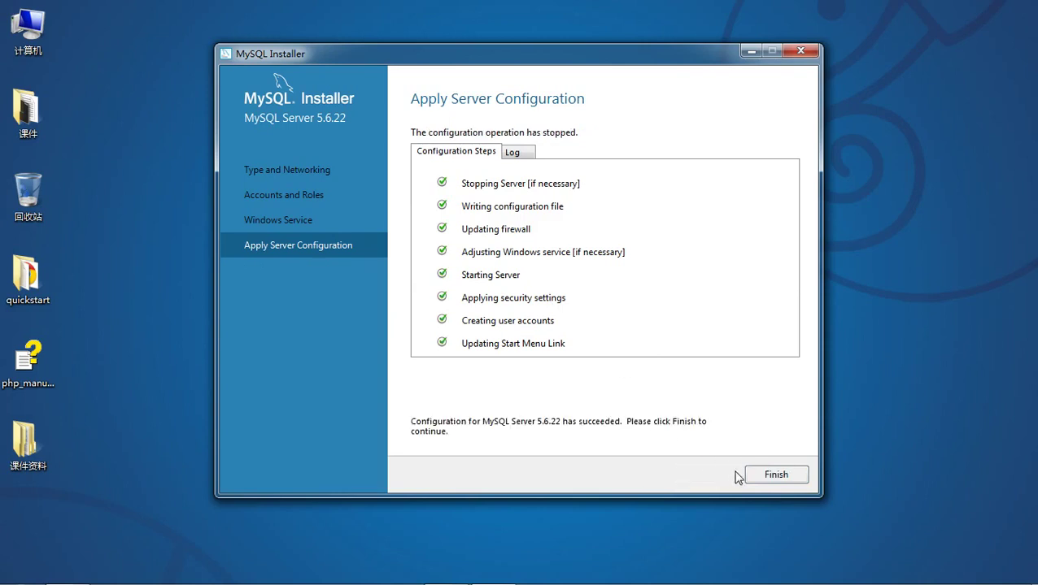
{"action": "left_click", "coordinate": [754, 475]}
{"action": "left_click", "coordinate": [709, 481]}
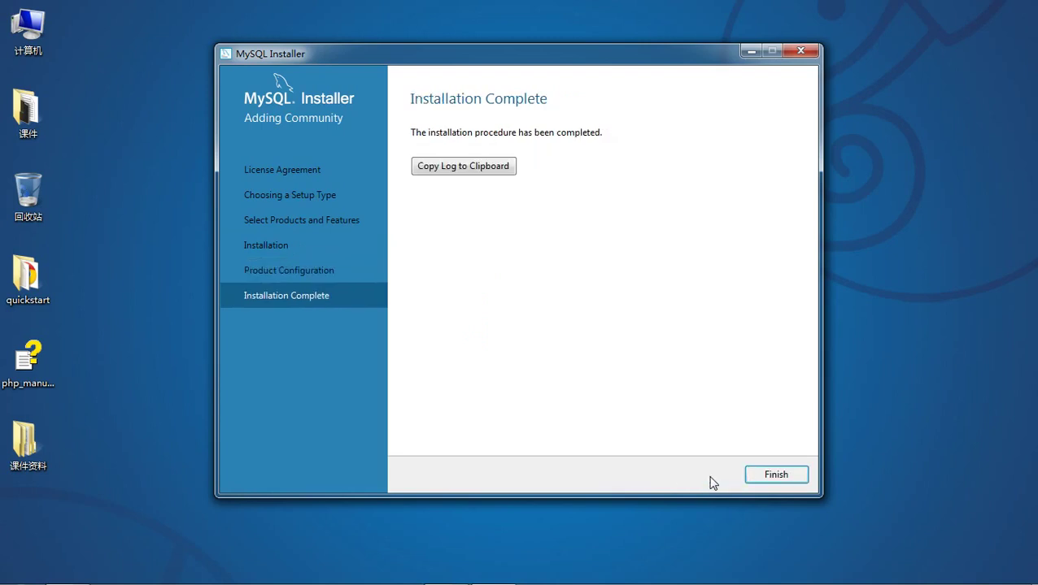
{"action": "left_click", "coordinate": [767, 475]}
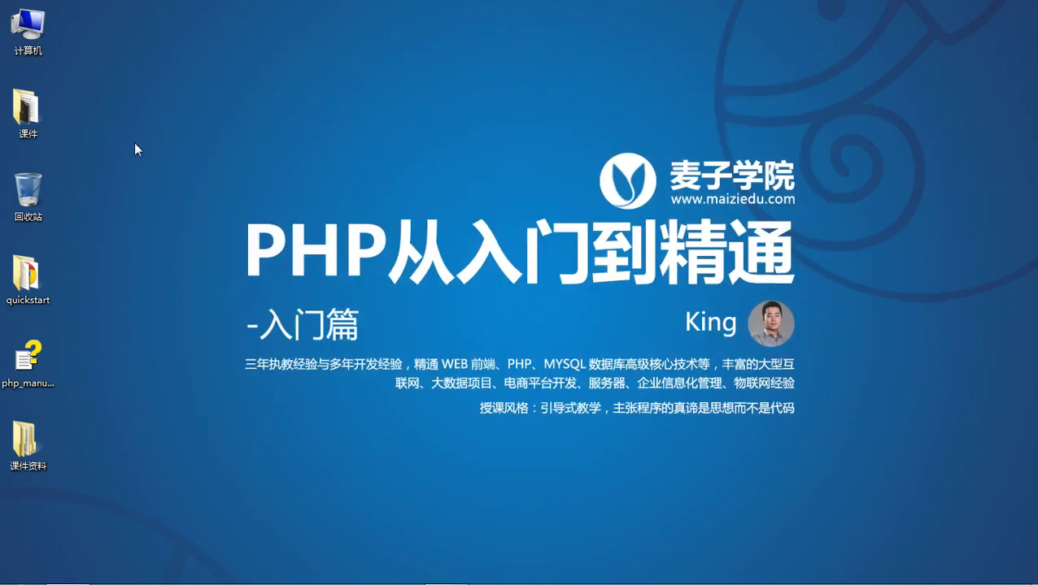
Open C:\Program Files\MySQL\MySQL Server 5.6 in a maximized Explorer window.
{"action": "key", "text": "super+e"}
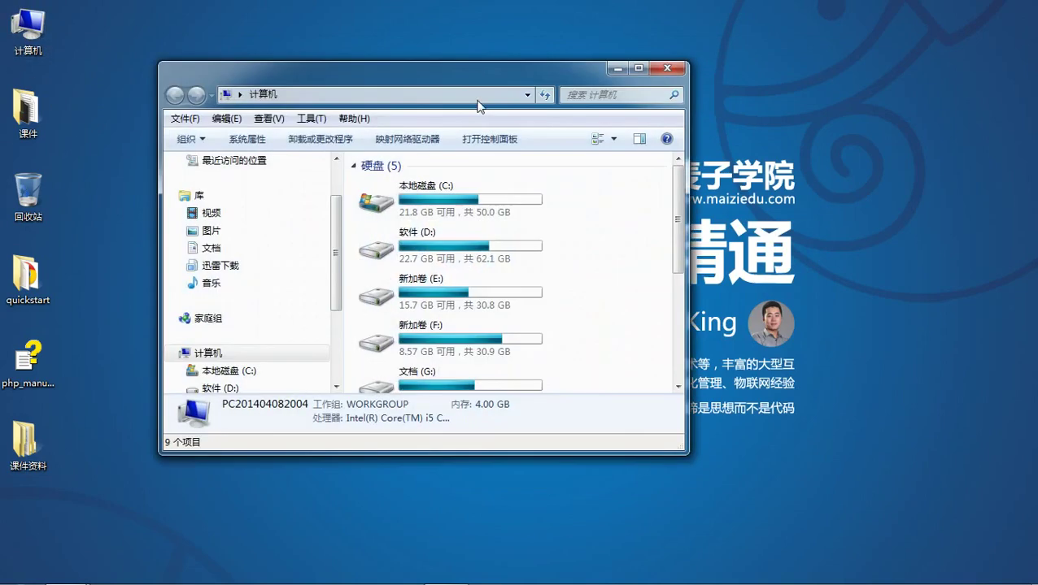
{"action": "double_click", "coordinate": [507, 77]}
{"action": "double_click", "coordinate": [273, 126]}
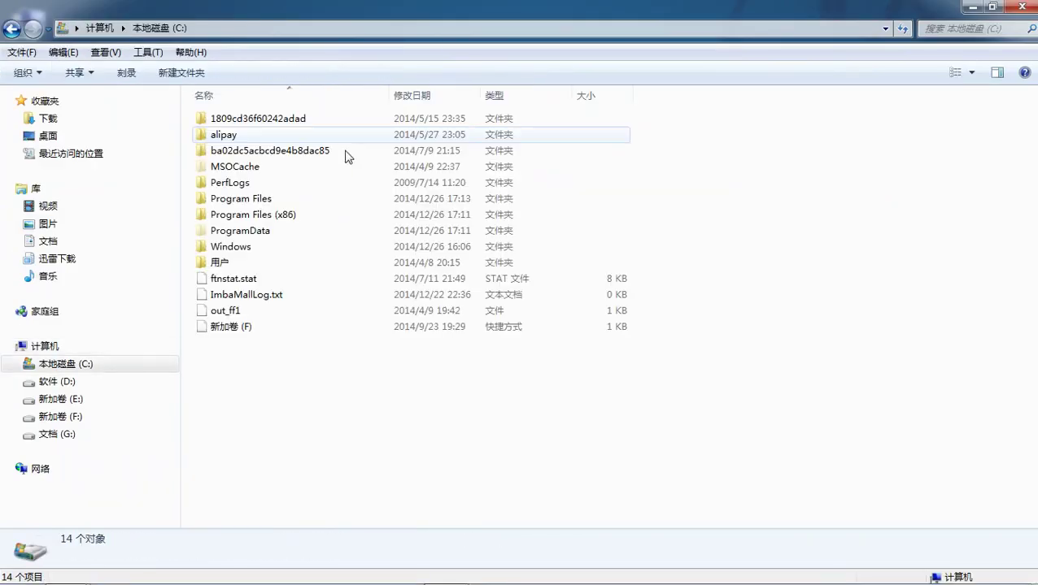
{"action": "double_click", "coordinate": [311, 199]}
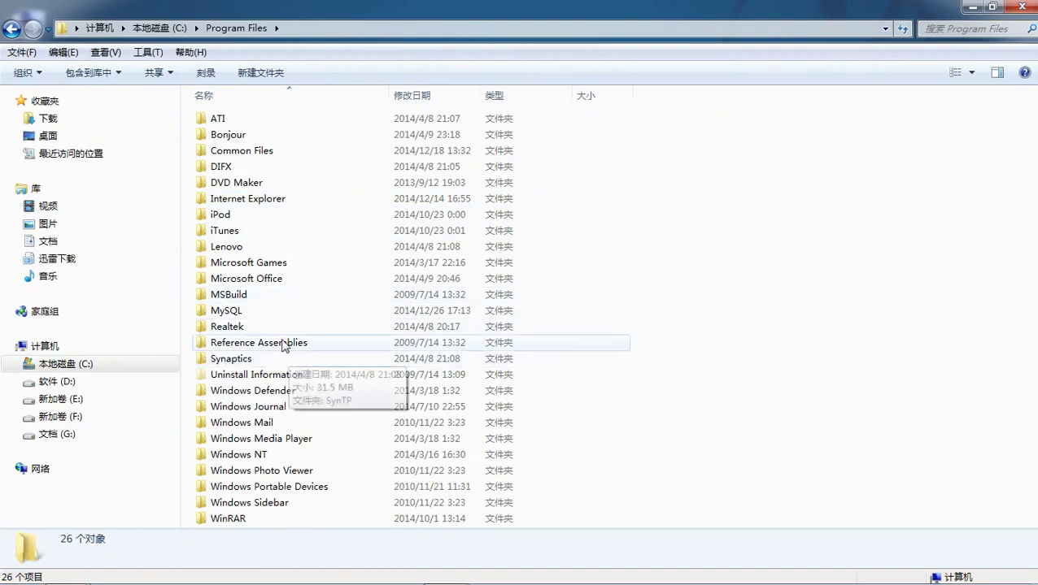
{"action": "double_click", "coordinate": [276, 313]}
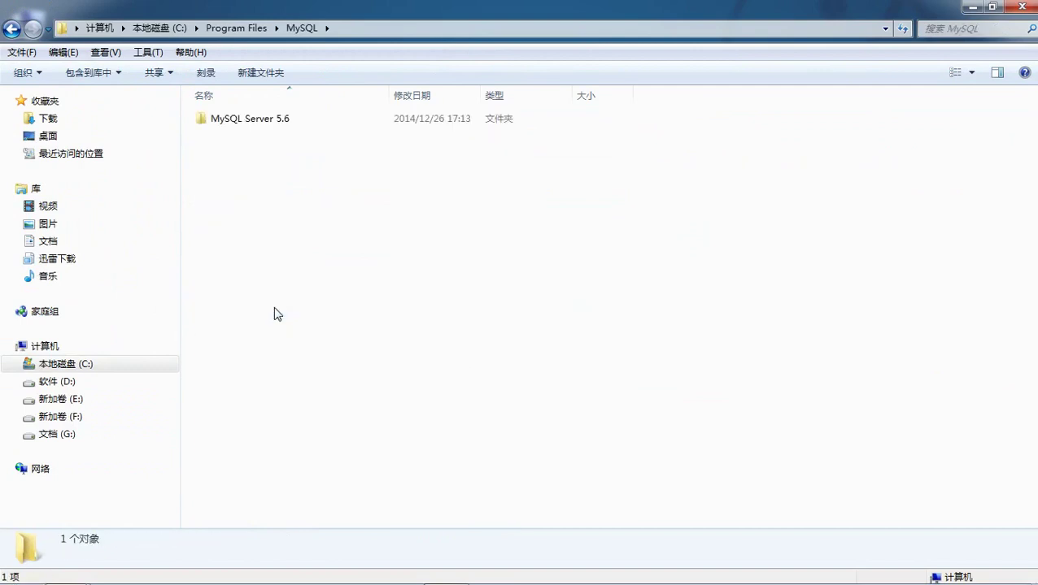
{"action": "double_click", "coordinate": [294, 124]}
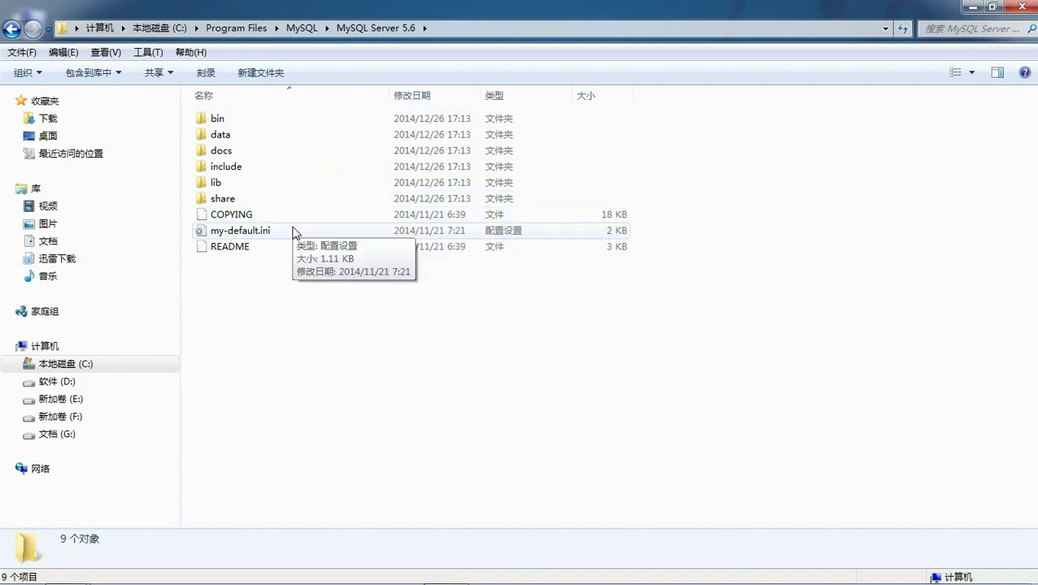
Review the XMind notes on MySQL install directories and my.ini character sets, then minimize it.
{"action": "left_click", "coordinate": [976, 14]}
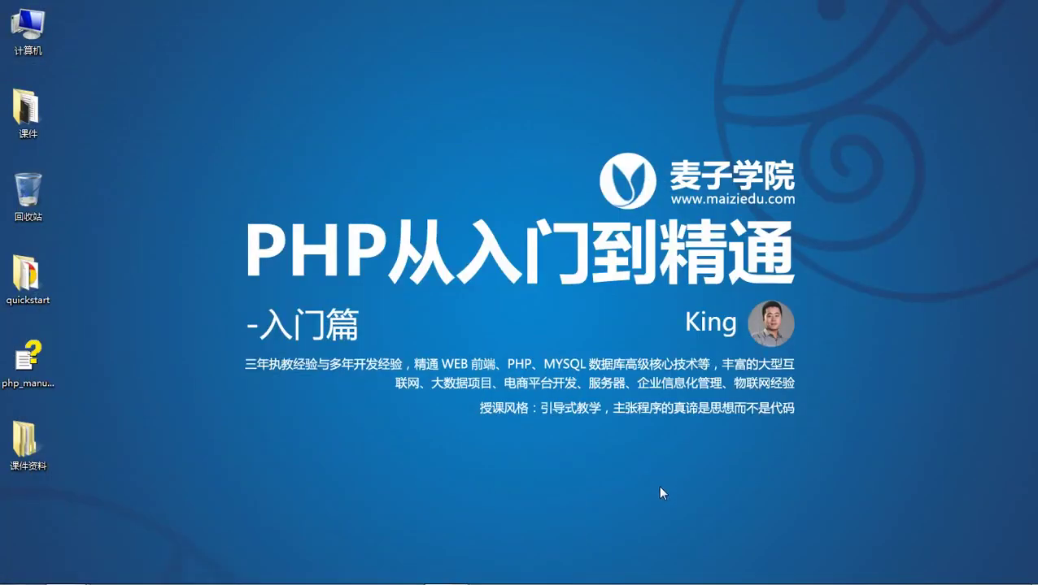
{"action": "left_click", "coordinate": [446, 573]}
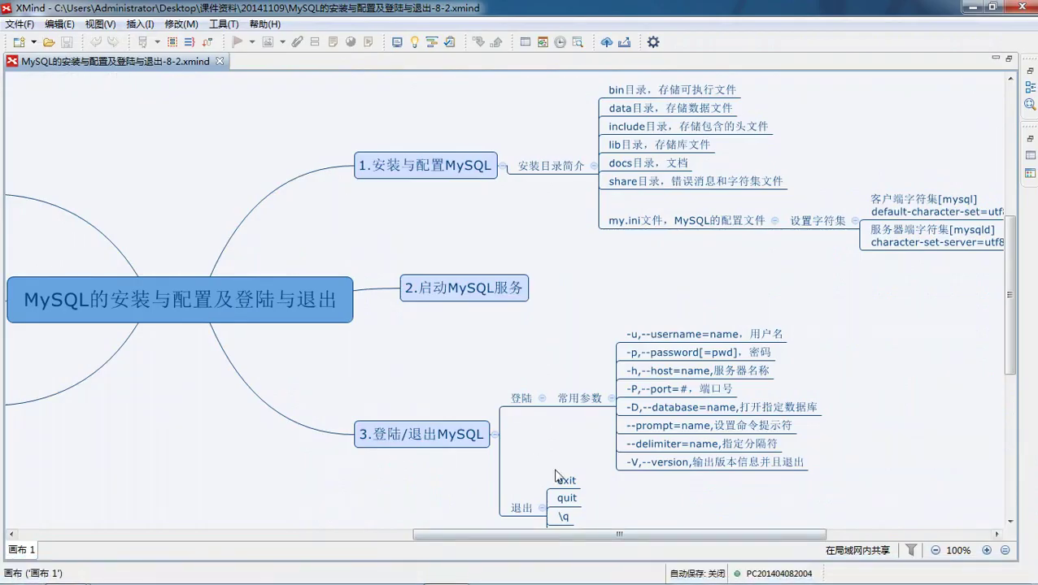
{"action": "left_click_drag", "start_coordinate": [660, 535], "coordinate": [665, 536]}
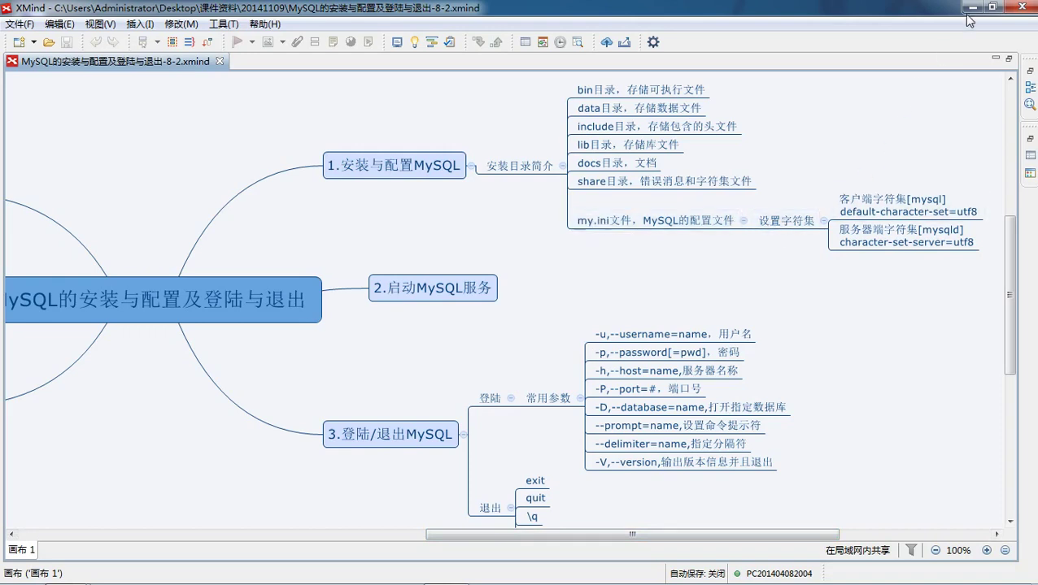
{"action": "left_click", "coordinate": [969, 14]}
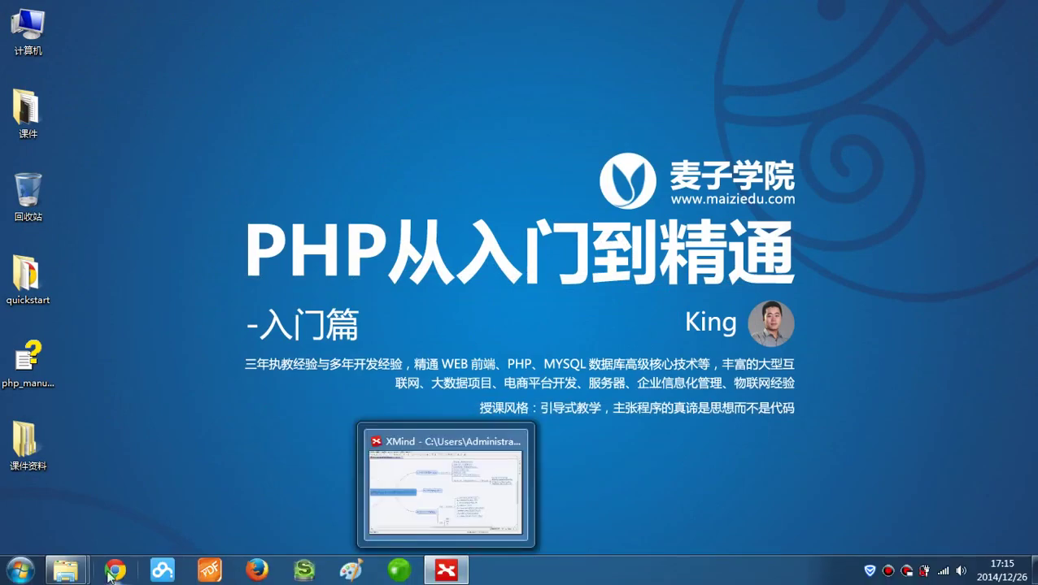
Duplicate my-default.ini inside the MySQL Server 5.6 folder.
{"action": "mouse_move", "coordinate": [77, 572]}
{"action": "left_click", "coordinate": [201, 502]}
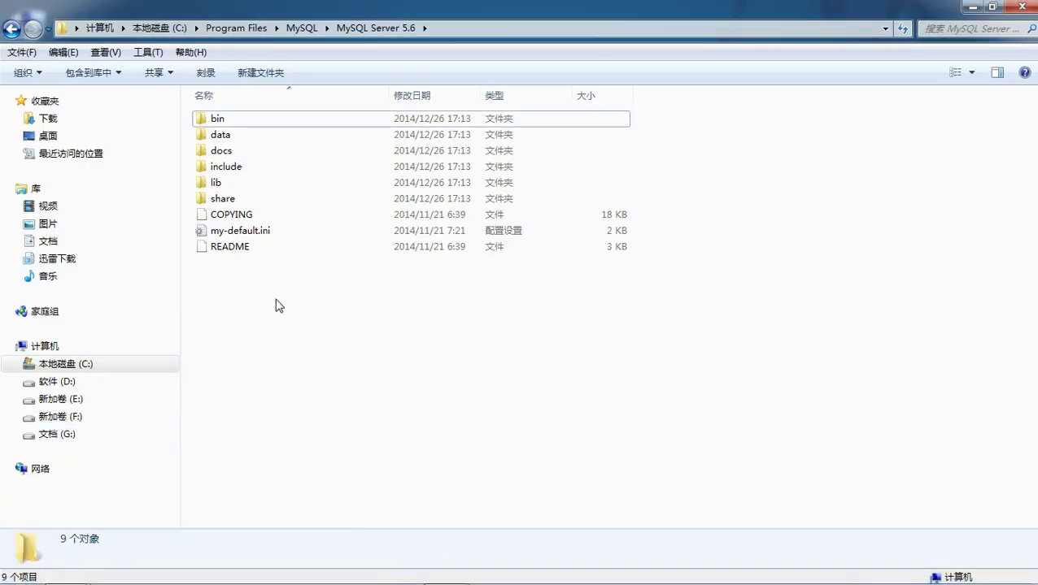
{"action": "left_click", "coordinate": [239, 230]}
{"action": "key", "text": "ctrl+c"}
{"action": "key", "text": "ctrl+v"}
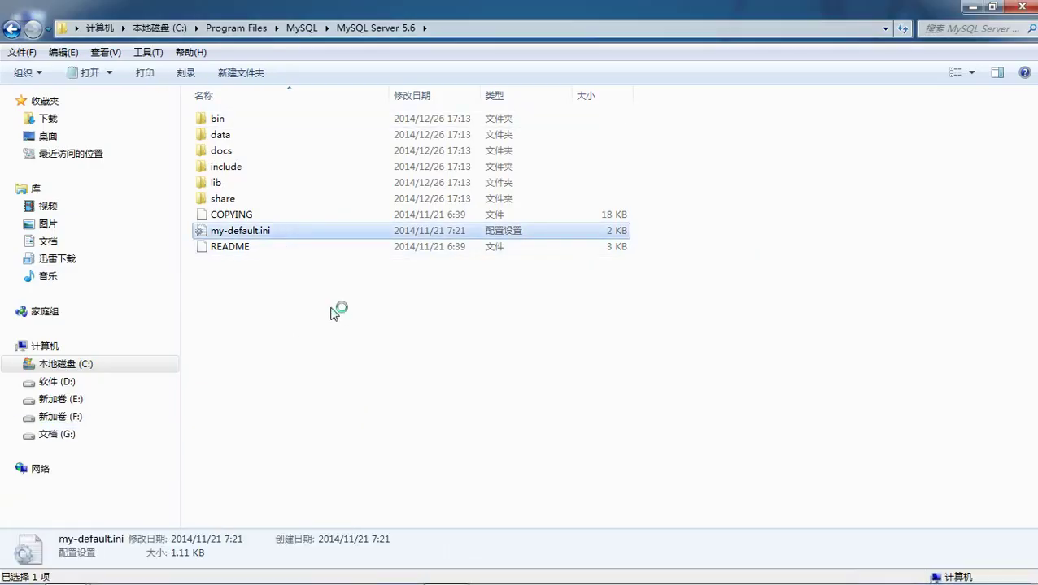
Rename the duplicate to my.ini and open it in a text editor.
{"action": "right_click", "coordinate": [260, 240]}
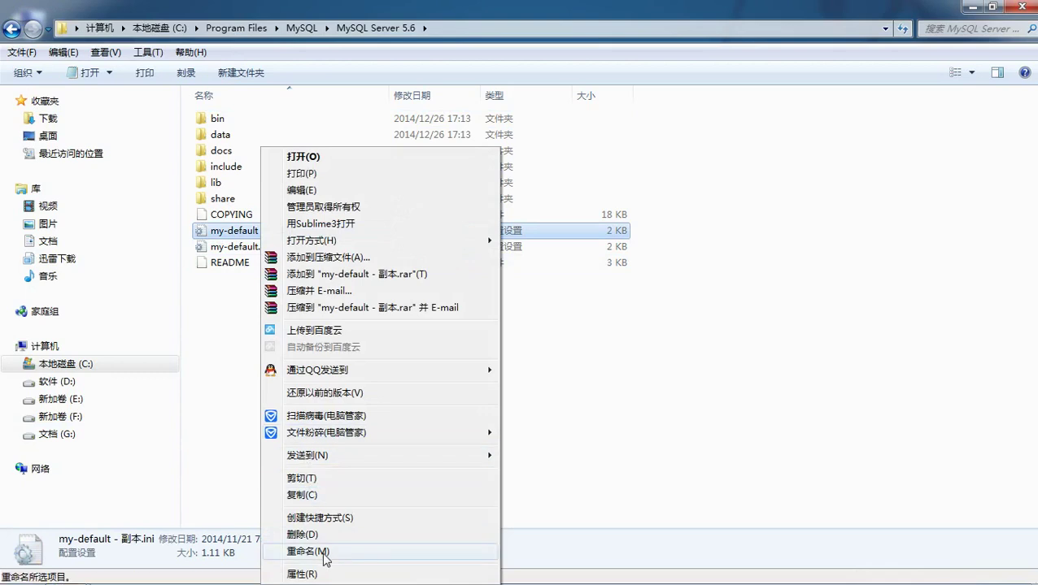
{"action": "left_click", "coordinate": [325, 557]}
{"action": "type", "text": "my"}
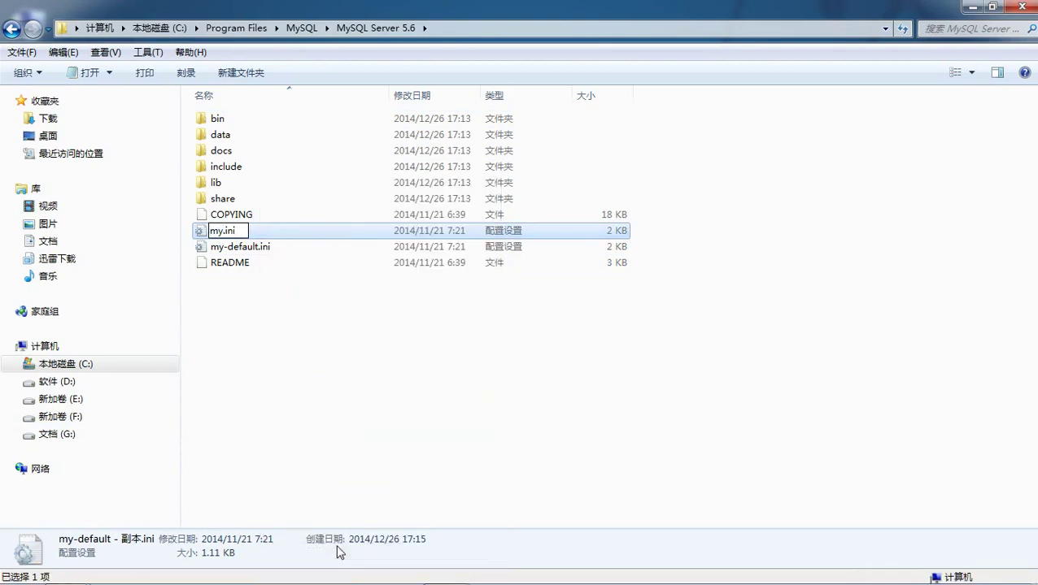
{"action": "key", "text": "Return"}
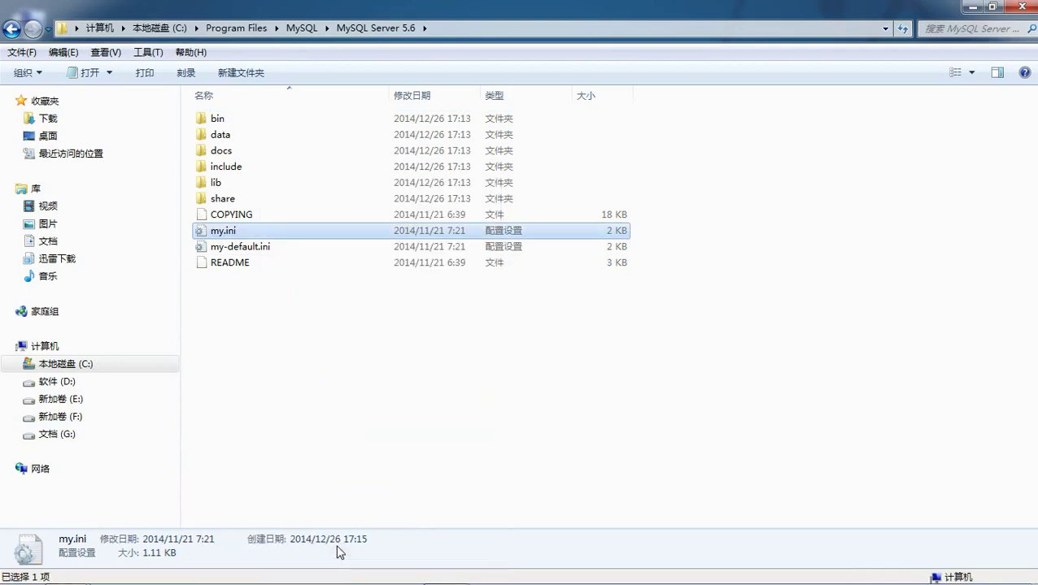
{"action": "double_click", "coordinate": [331, 239]}
Maximize Notepad to review my.ini's template settings, then minimize Notepad and the folder window.
{"action": "double_click", "coordinate": [387, 17]}
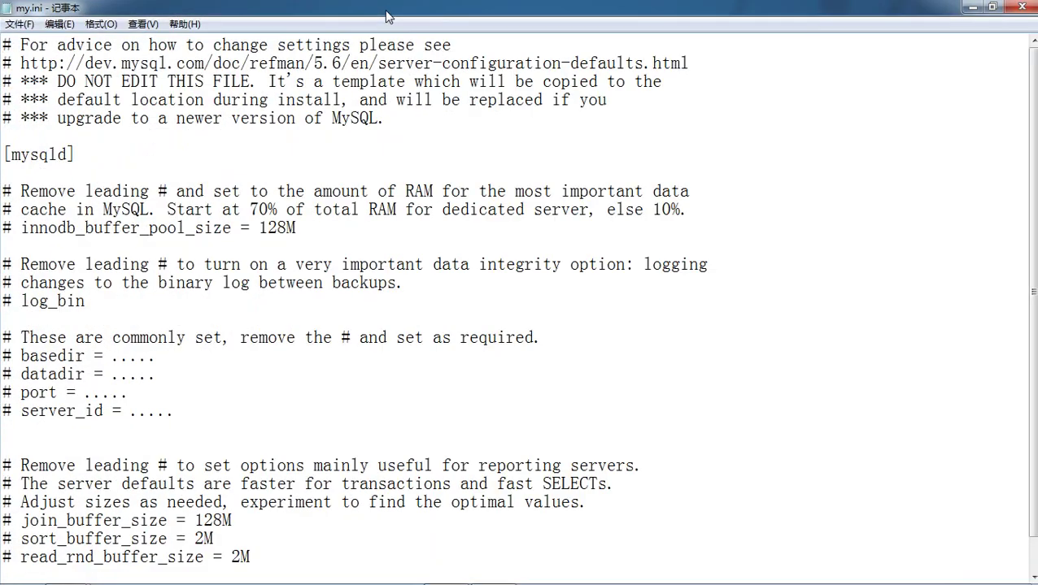
{"action": "scroll", "coordinate": [533, 155], "scroll_direction": "down", "scroll_amount": 1}
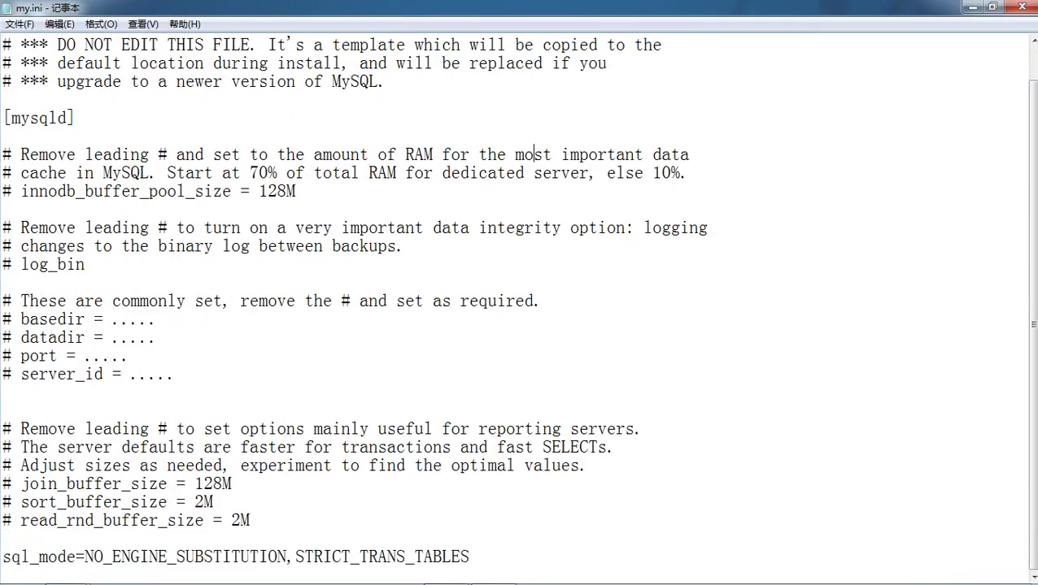
{"action": "scroll", "coordinate": [534, 154], "scroll_direction": "up", "scroll_amount": 1}
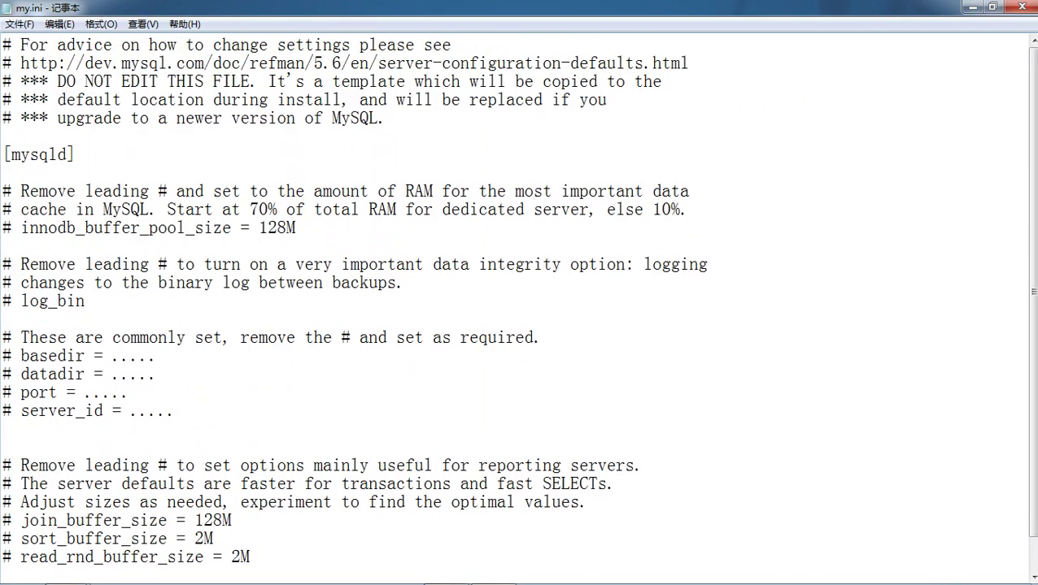
{"action": "left_click", "coordinate": [973, 11]}
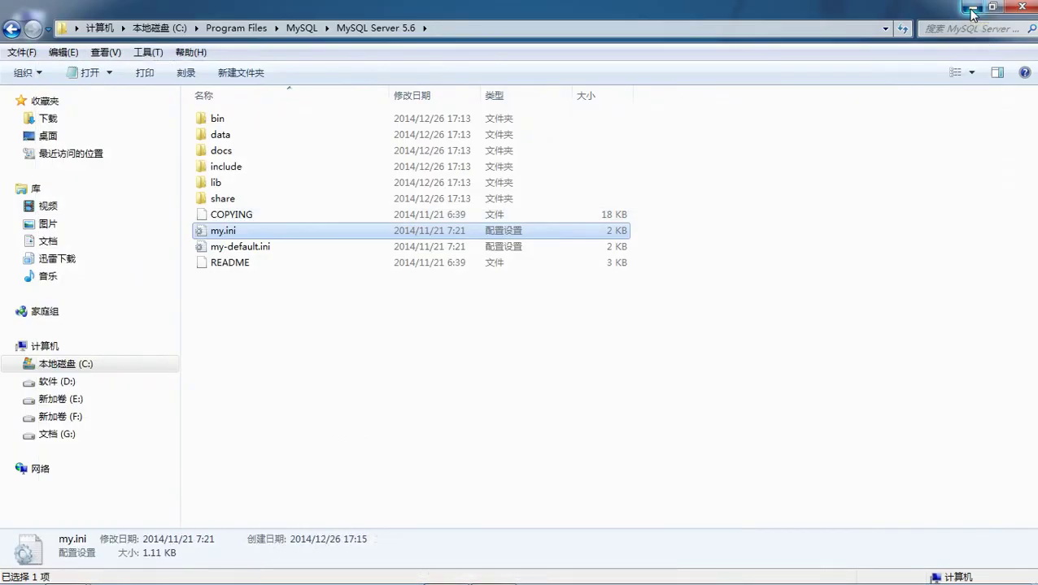
{"action": "left_click", "coordinate": [973, 10]}
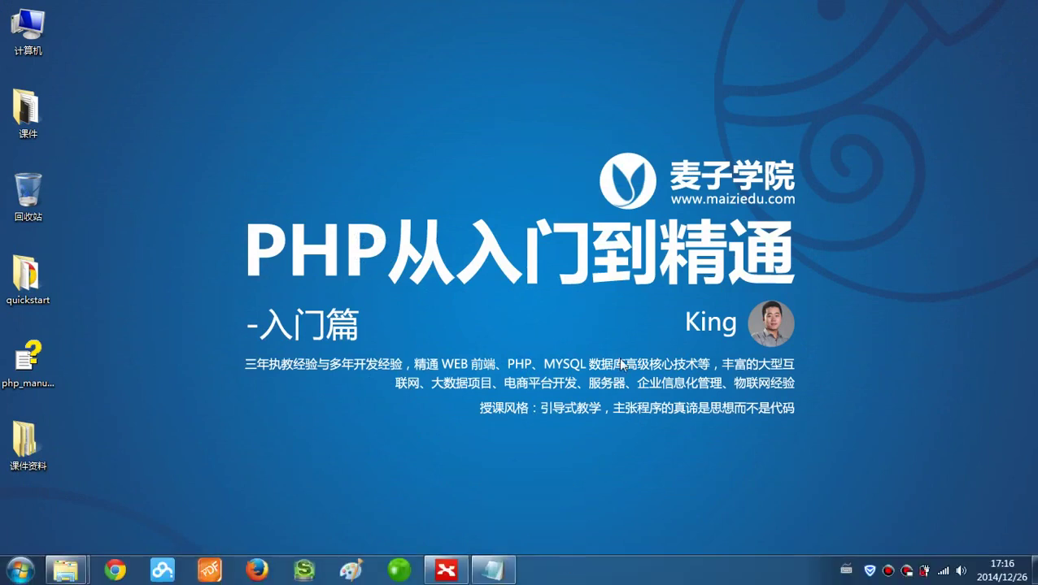
Launch Command Prompt from the Run dialog and reposition its window.
{"action": "key", "text": "super+r"}
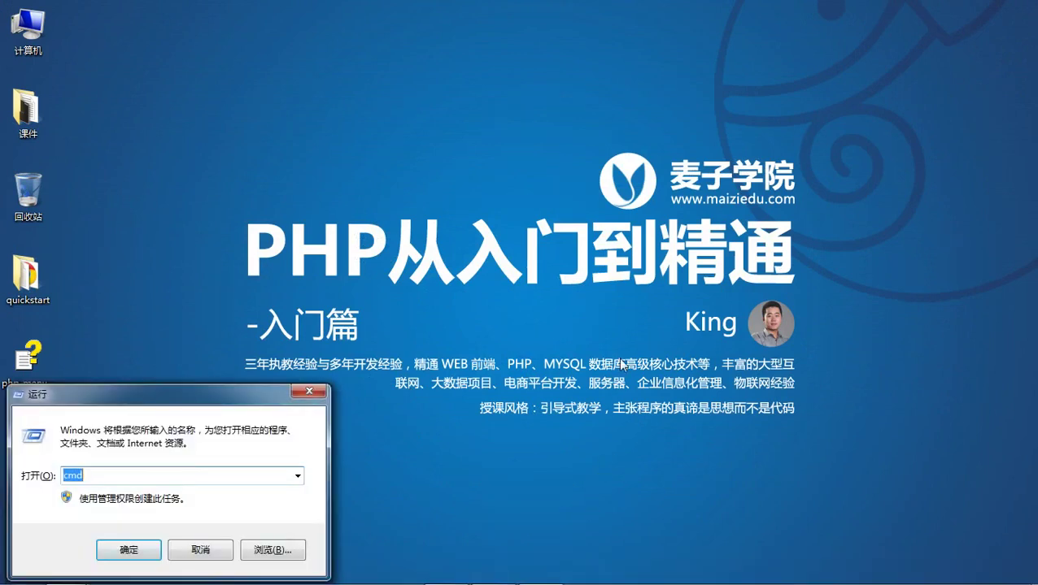
{"action": "key", "text": "Return"}
{"action": "mouse_move", "coordinate": [440, 33]}
{"action": "left_mouse_down"}
{"action": "mouse_move", "coordinate": [459, 36]}
{"action": "mouse_move", "coordinate": [446, 33]}
{"action": "left_mouse_up"}
Set the console colours to a white screen background with black text.
{"action": "right_click", "coordinate": [448, 33]}
{"action": "left_click", "coordinate": [501, 180]}
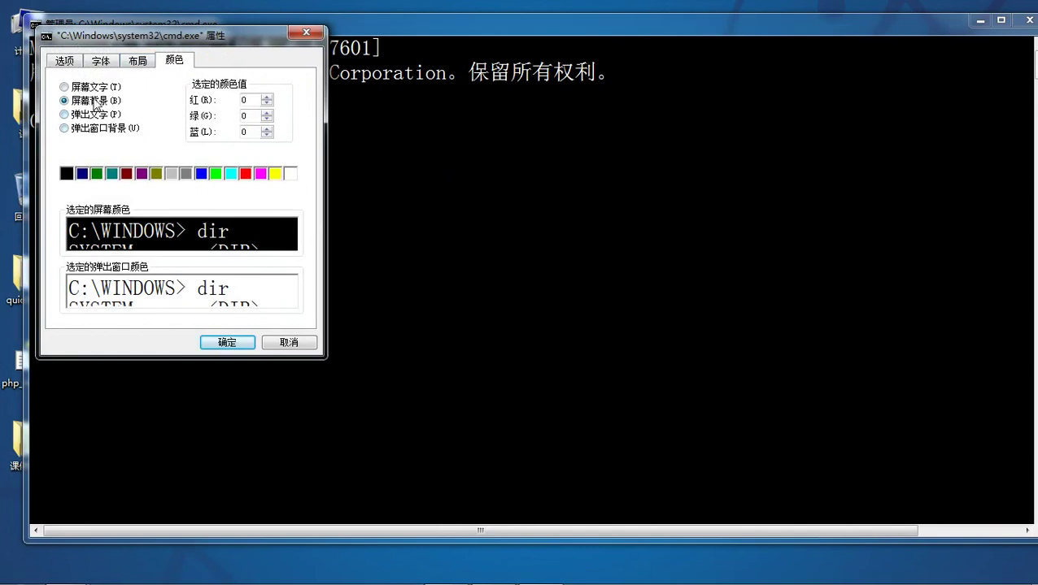
{"action": "left_click", "coordinate": [292, 175]}
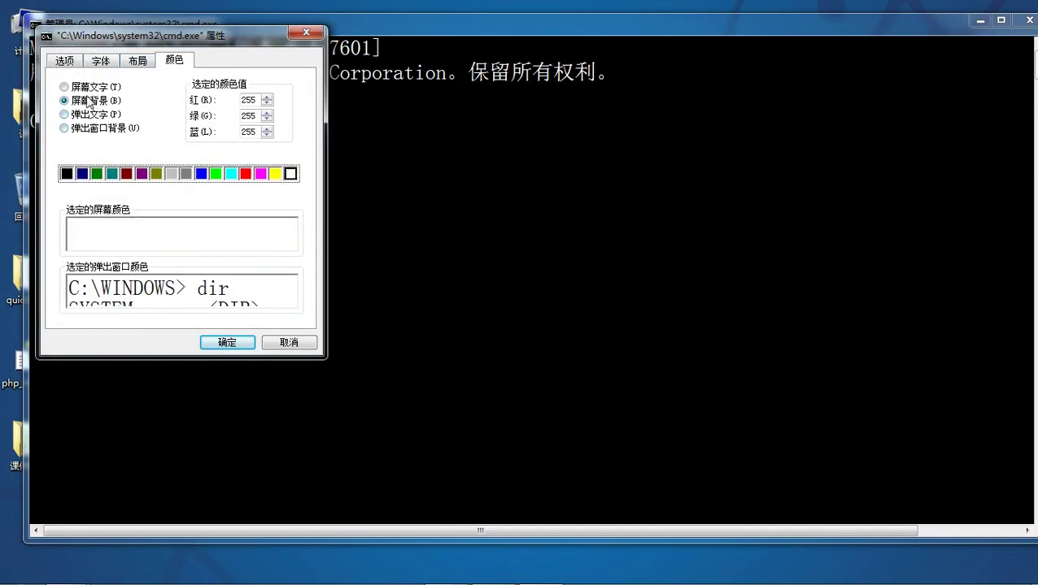
{"action": "left_click", "coordinate": [91, 87]}
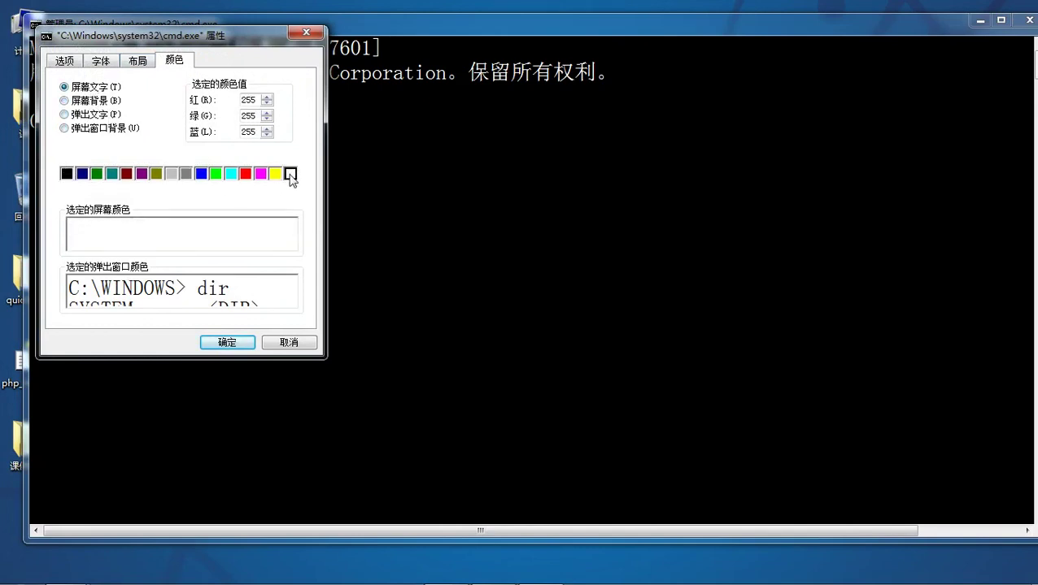
{"action": "left_click", "coordinate": [68, 174]}
{"action": "left_click", "coordinate": [236, 345]}
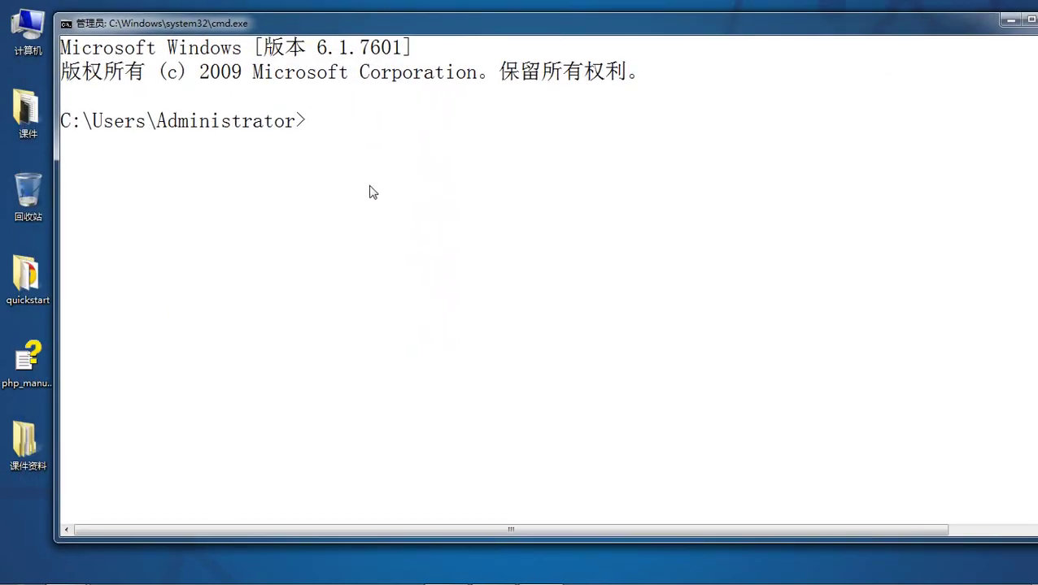
Open Services in Computer Management and select MySQL56 to confirm it runs automatically.
{"action": "right_click", "coordinate": [41, 31]}
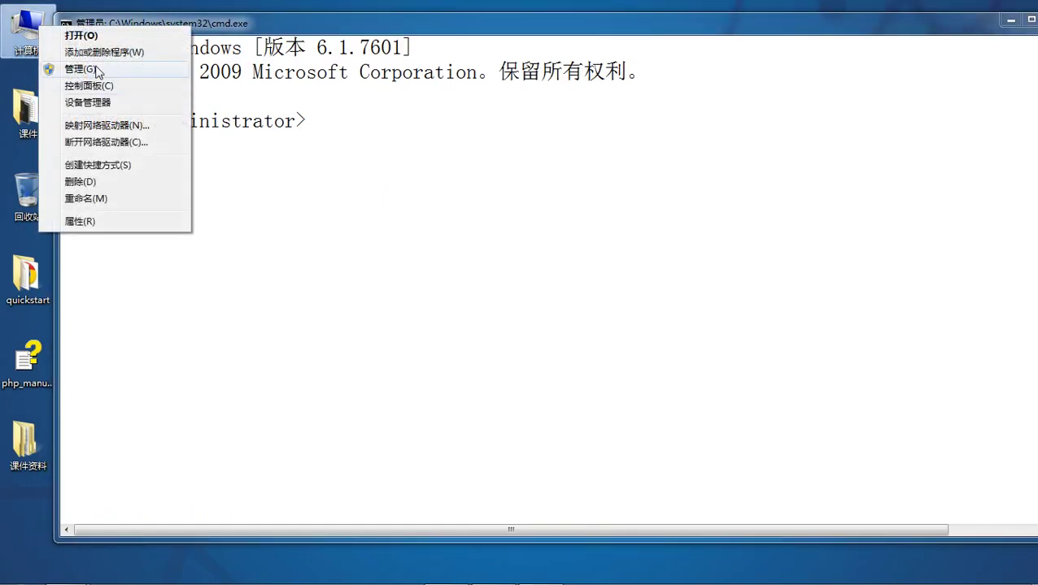
{"action": "left_click", "coordinate": [97, 73]}
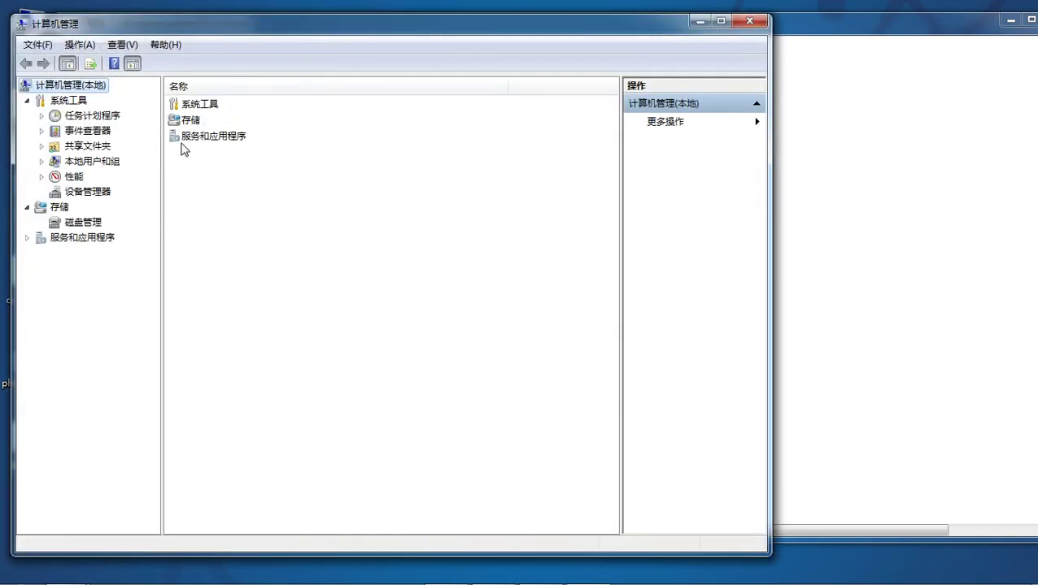
{"action": "double_click", "coordinate": [217, 137]}
{"action": "double_click", "coordinate": [190, 106]}
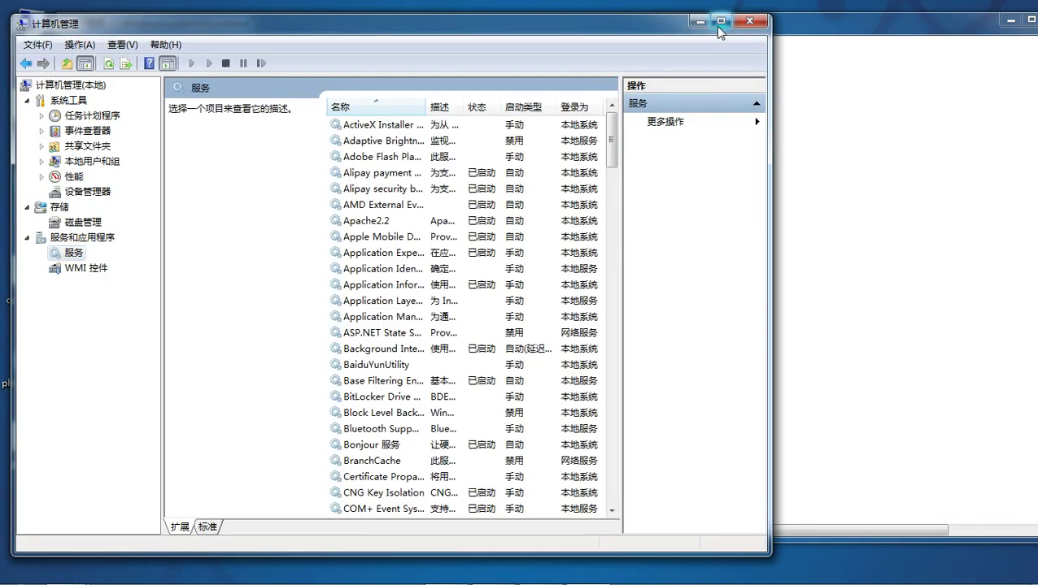
{"action": "left_click", "coordinate": [366, 354]}
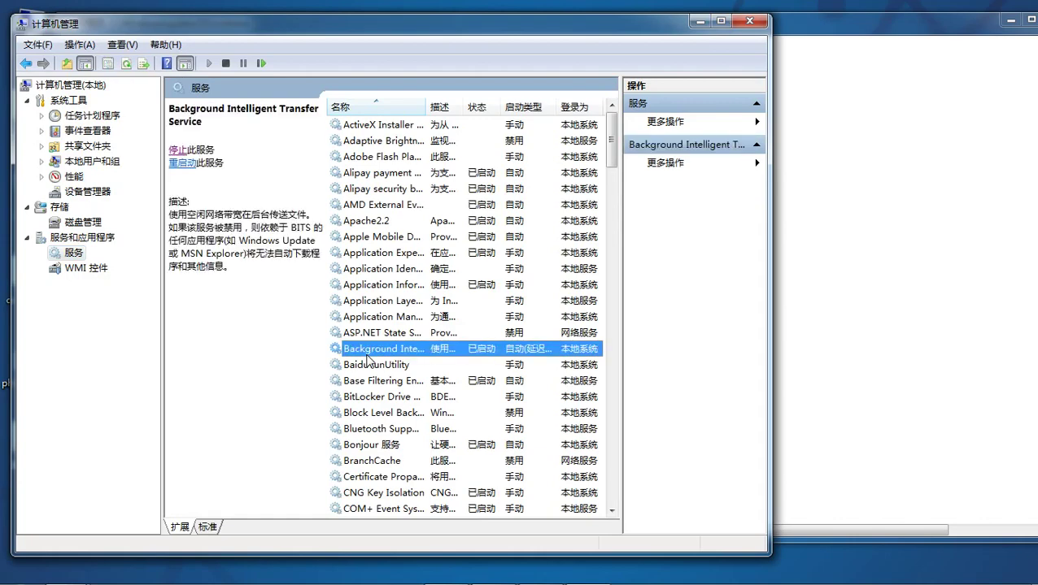
{"action": "key", "text": "m"}
{"action": "left_click", "coordinate": [367, 269]}
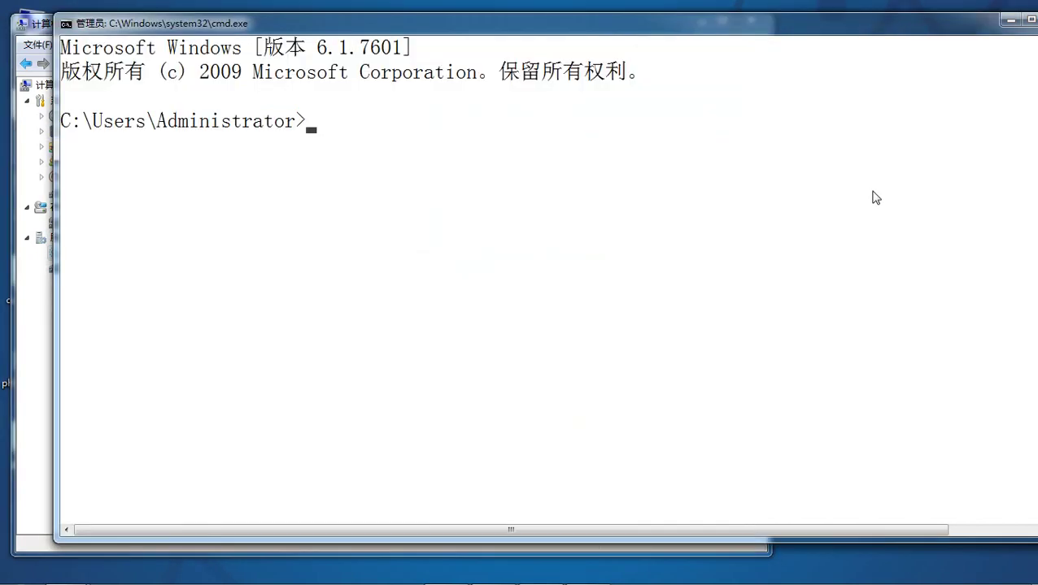
Run mysql -uroot -p and enter the root password to reach the mysql> prompt.
{"action": "type", "text": "mysql -uroo"}
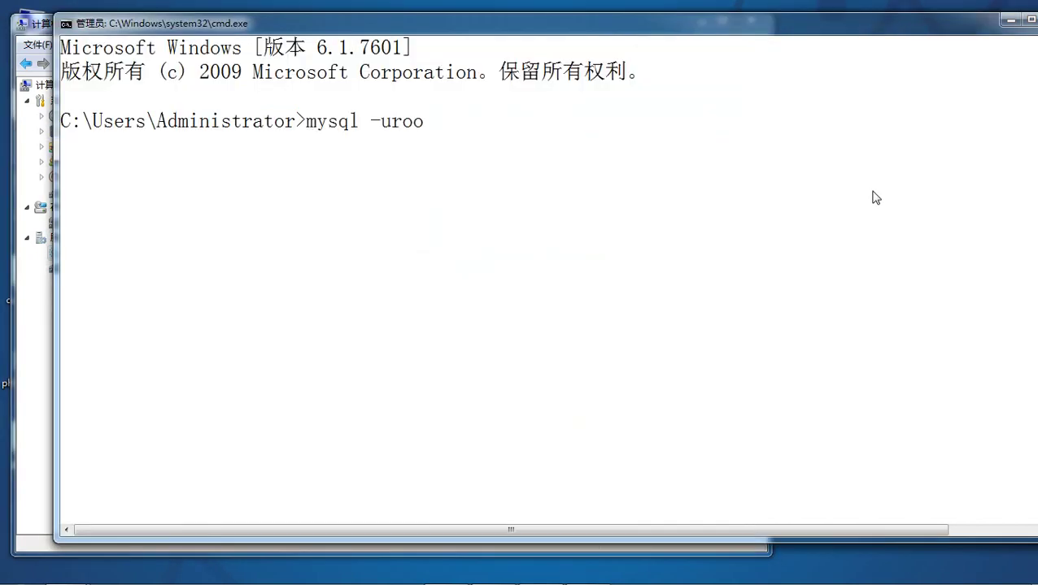
{"action": "type", "text": "t -p"}
{"action": "key", "text": "Return"}
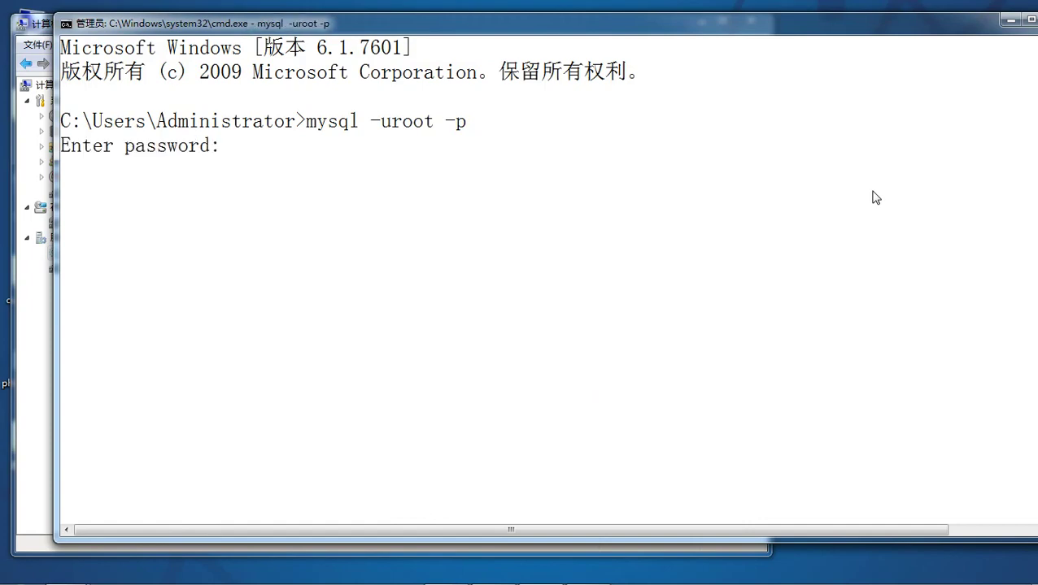
{"action": "key", "text": "BackSpace"}
{"action": "key", "text": "BackSpace"}
{"action": "type", "text": "root"}
{"action": "key", "text": "Return"}
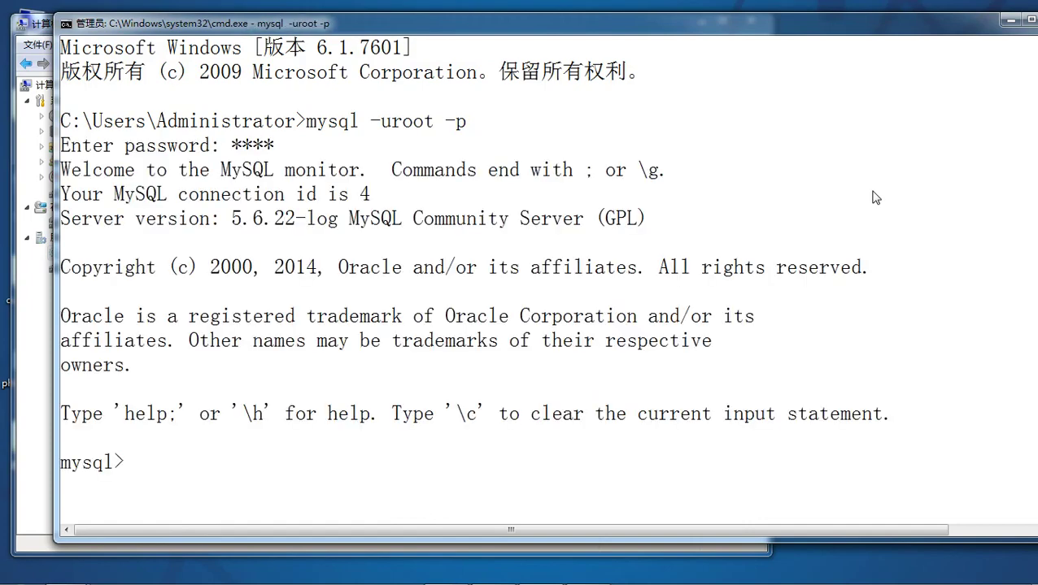